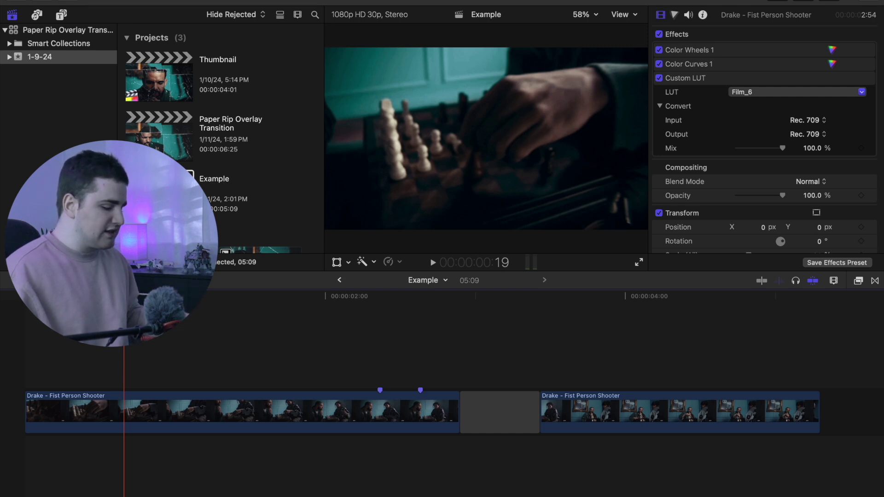
- Open the media import window and select the Rips and Folds v2 folder on the Samsung T7 drive
{"action": "key", "text": "super+i"}
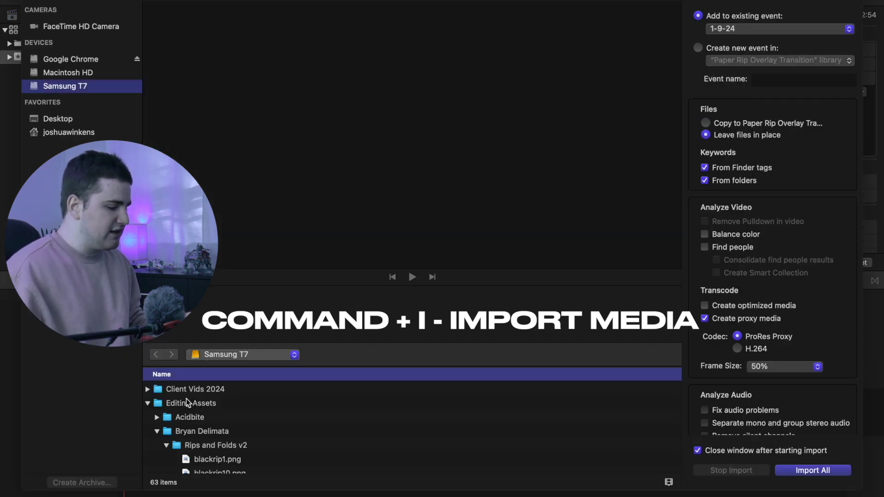
{"action": "scroll", "coordinate": [186, 398], "scroll_direction": "down", "scroll_amount": 3}
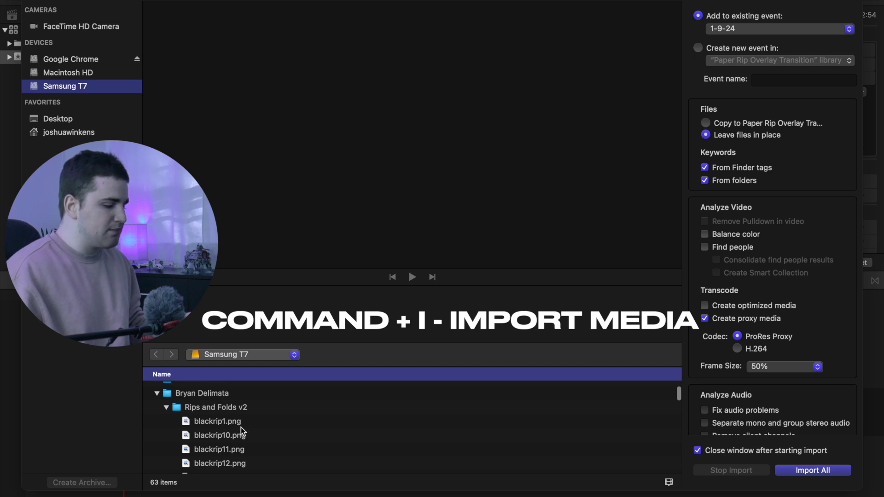
{"action": "left_click", "coordinate": [231, 424]}
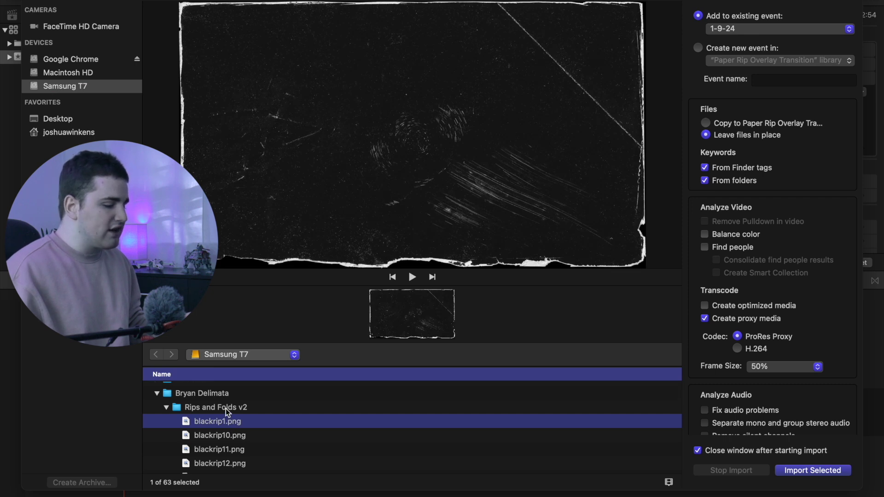
{"action": "left_click", "coordinate": [225, 408]}
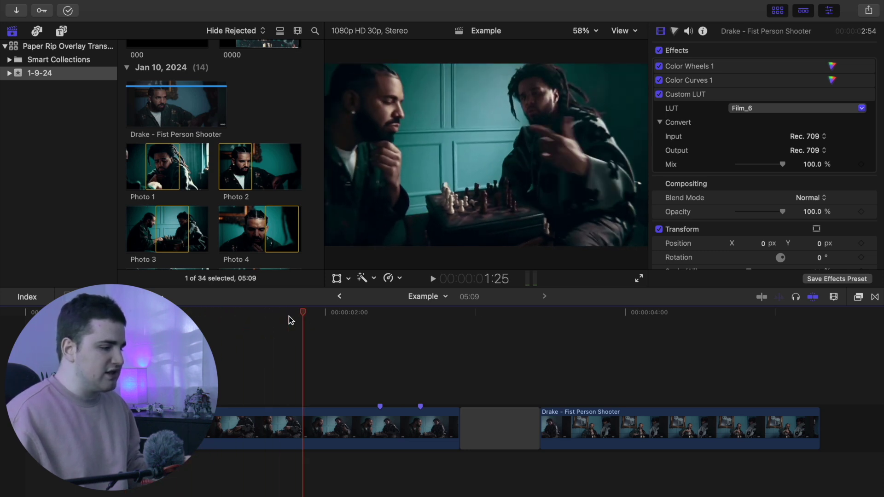
- Review the Save Current Frame export settings for the frame at 1:25 and the option to add an export destination
{"action": "left_click", "coordinate": [302, 322]}
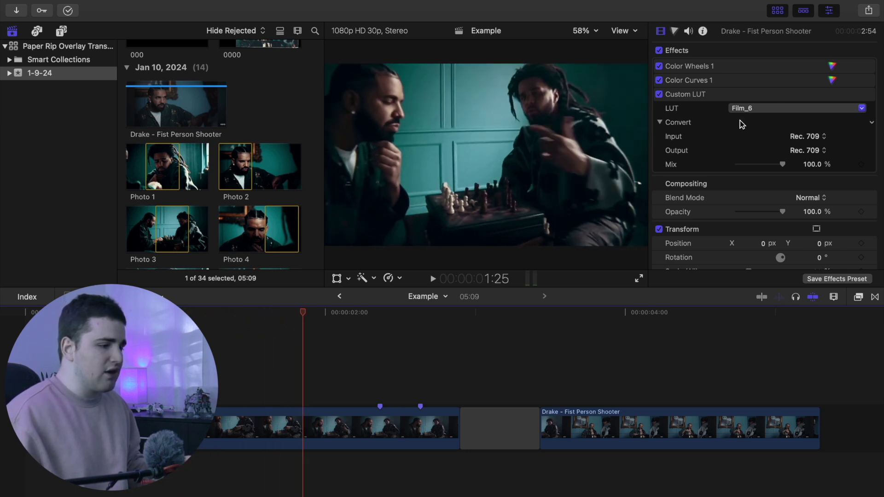
{"action": "left_click", "coordinate": [869, 11]}
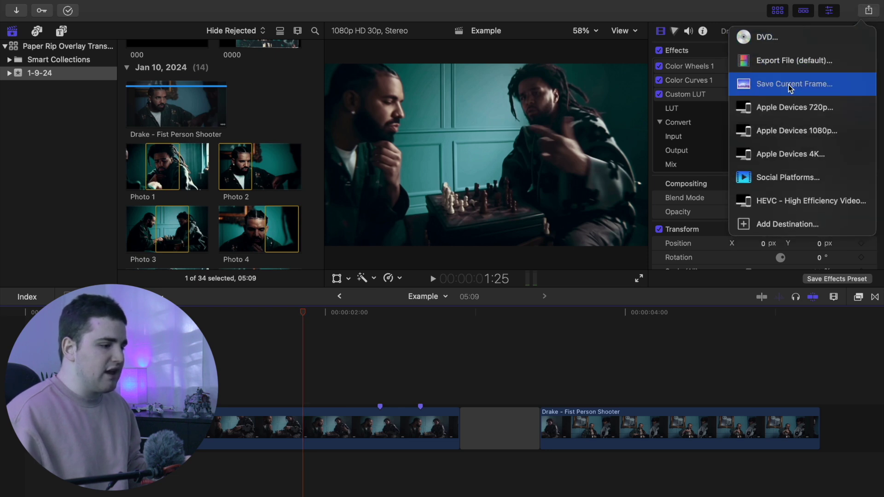
{"action": "left_click", "coordinate": [787, 85]}
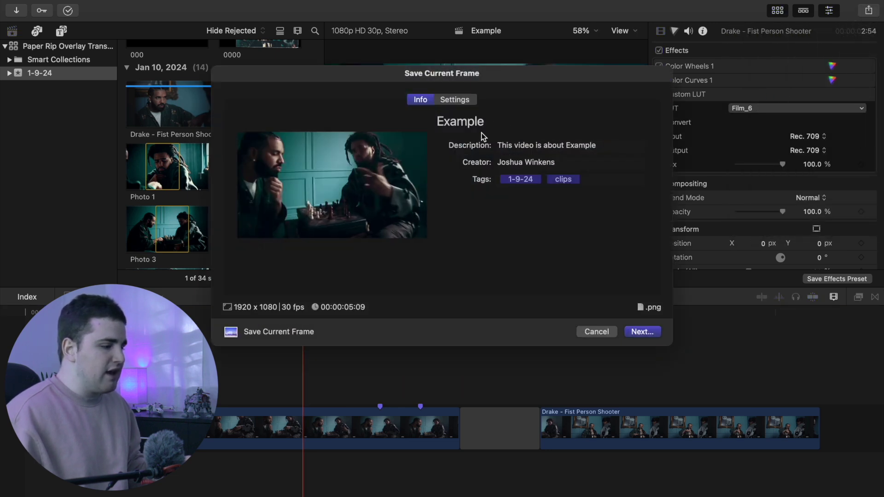
{"action": "left_click", "coordinate": [458, 101]}
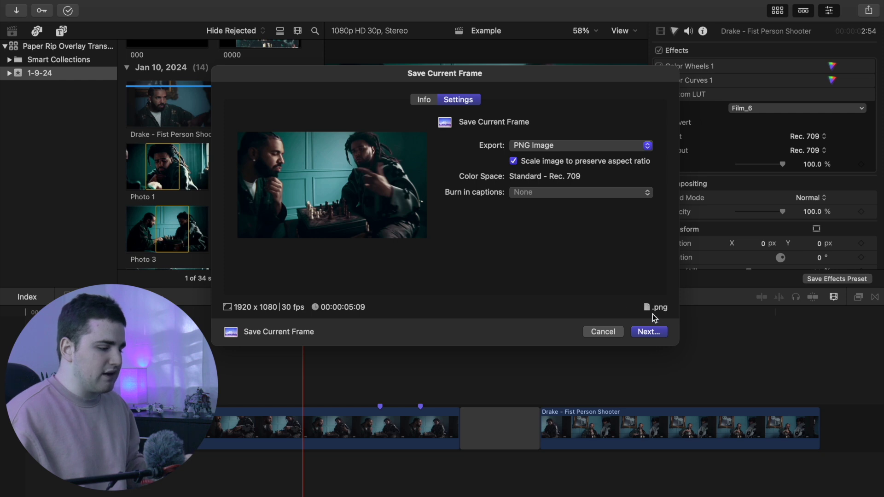
{"action": "left_click", "coordinate": [612, 330]}
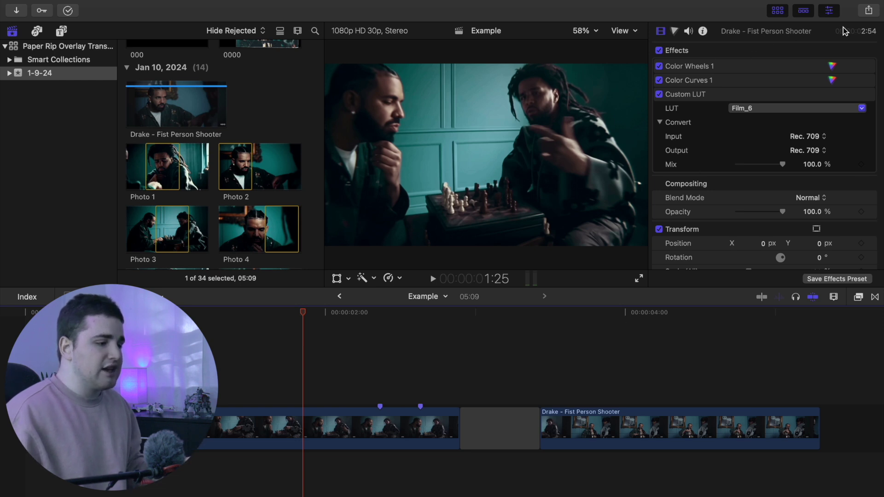
{"action": "left_click", "coordinate": [867, 12]}
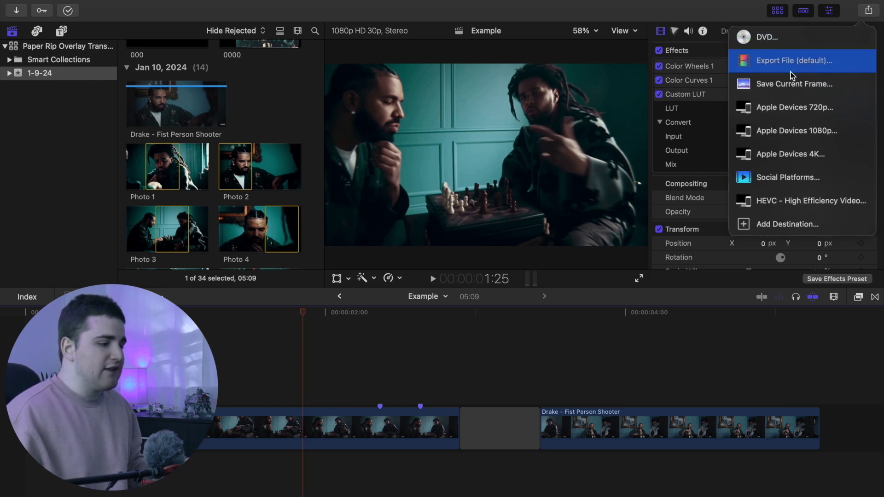
{"action": "left_click", "coordinate": [769, 225]}
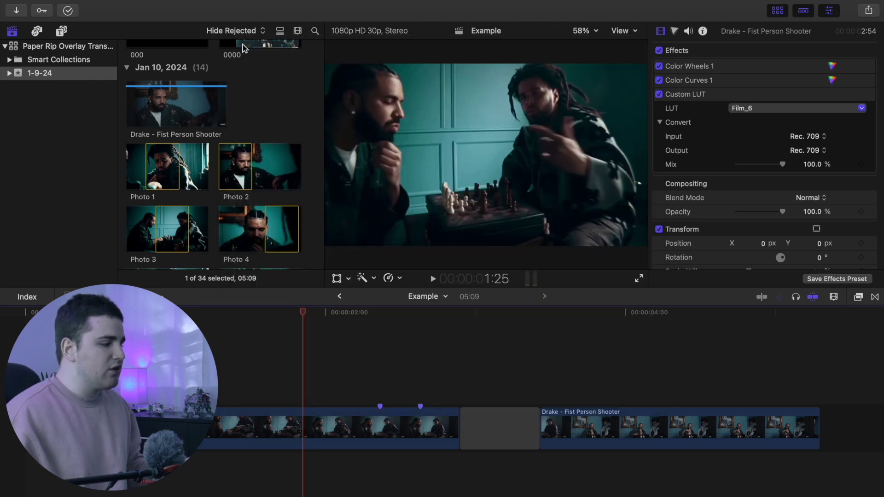
{"action": "left_click", "coordinate": [243, 42]}
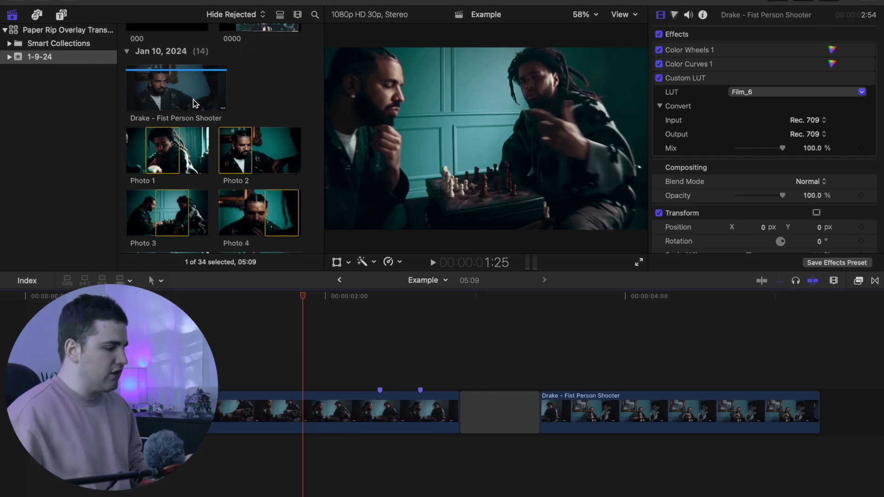
- Place Photo 1 above the first video clip at its first marker and trim its end to the second clip's start
{"action": "left_click_drag", "start_coordinate": [166, 150], "coordinate": [374, 354]}
{"action": "left_click", "coordinate": [542, 330]}
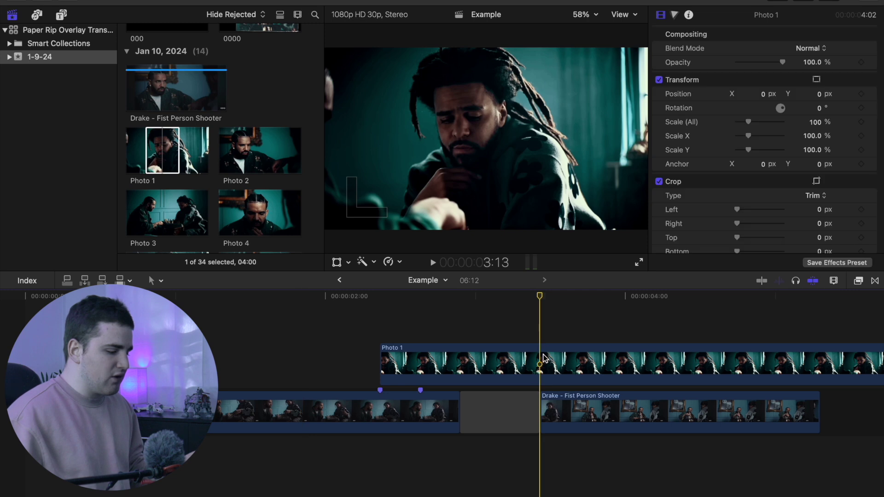
{"action": "left_click", "coordinate": [543, 364]}
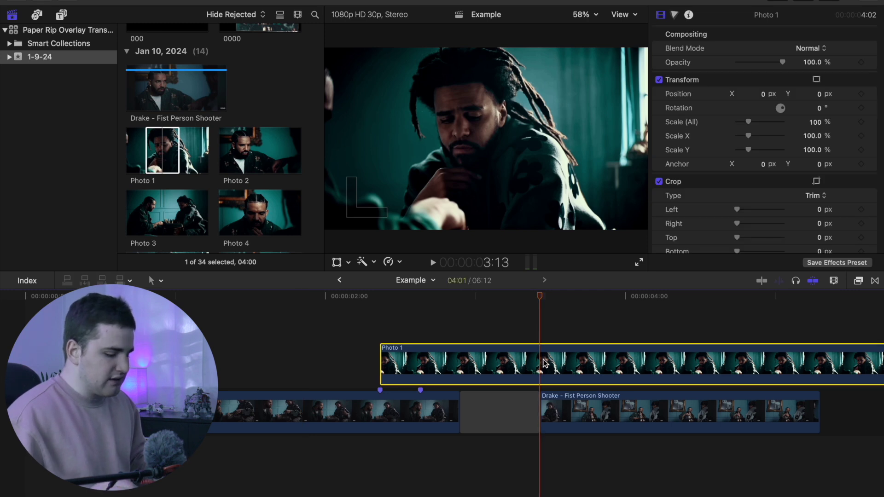
{"action": "key", "text": "alt+bracketright"}
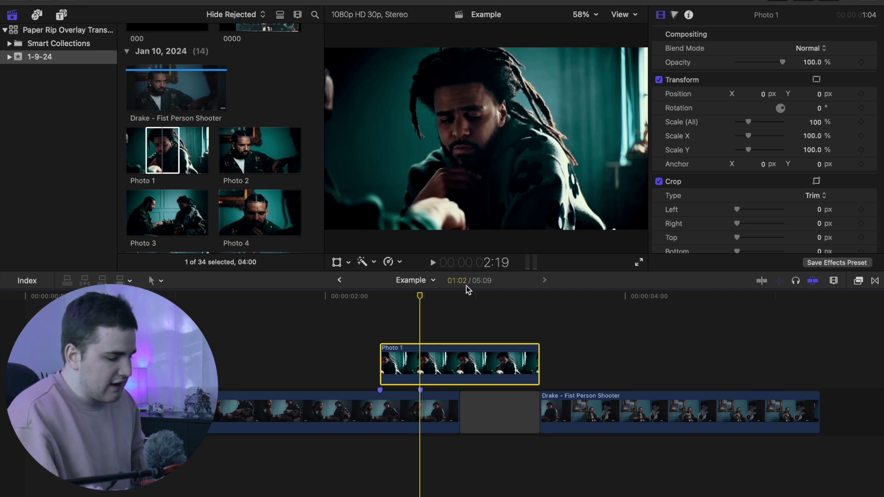
- Place the blackrip11 paper texture above Photo 1, starting at the same point as the photo
{"action": "key", "text": "super+equal"}
{"action": "key", "text": "super+equal"}
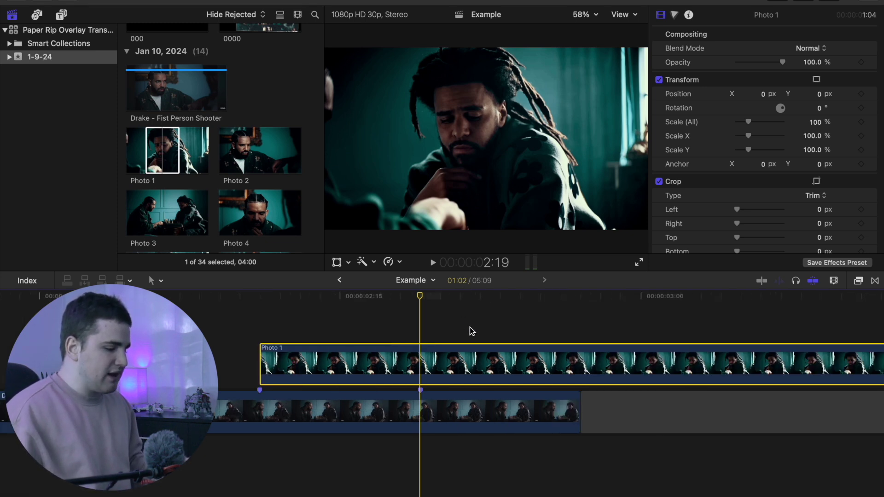
{"action": "scroll", "coordinate": [470, 331], "scroll_direction": "right", "scroll_amount": 3}
{"action": "scroll", "coordinate": [471, 332], "scroll_direction": "right", "scroll_amount": 1}
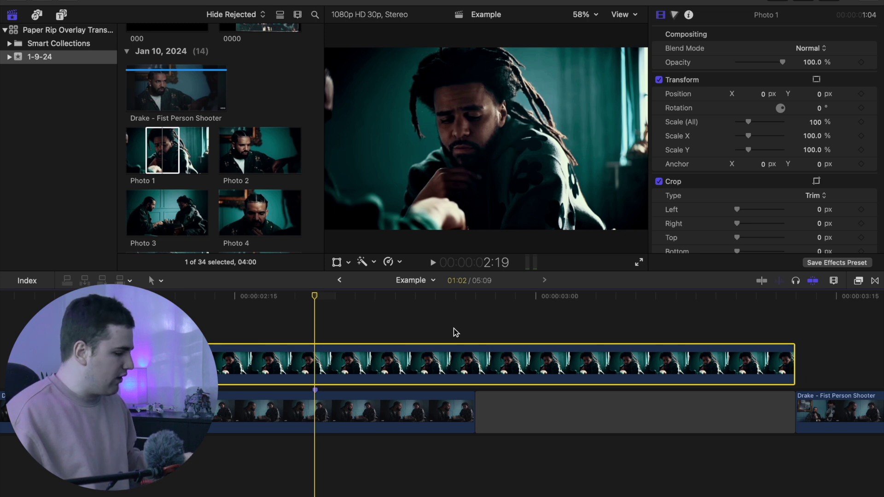
{"action": "scroll", "coordinate": [231, 180], "scroll_direction": "down", "scroll_amount": 6}
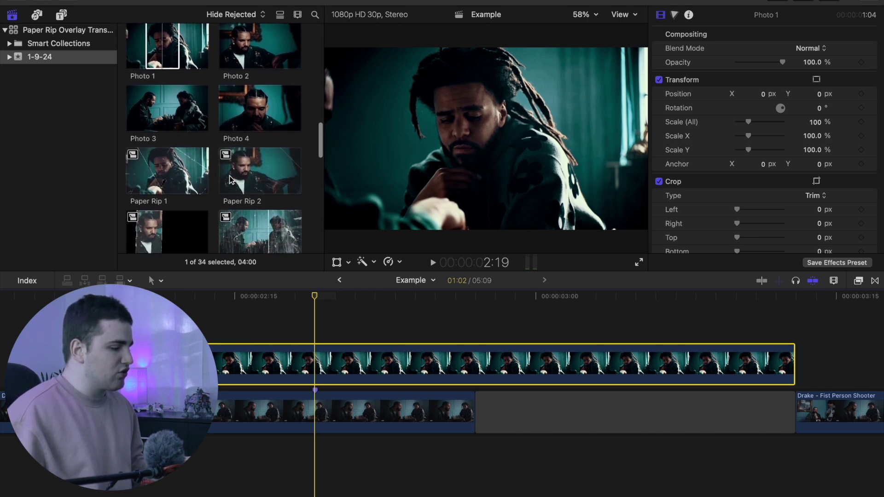
{"action": "scroll", "coordinate": [229, 175], "scroll_direction": "down", "scroll_amount": 15}
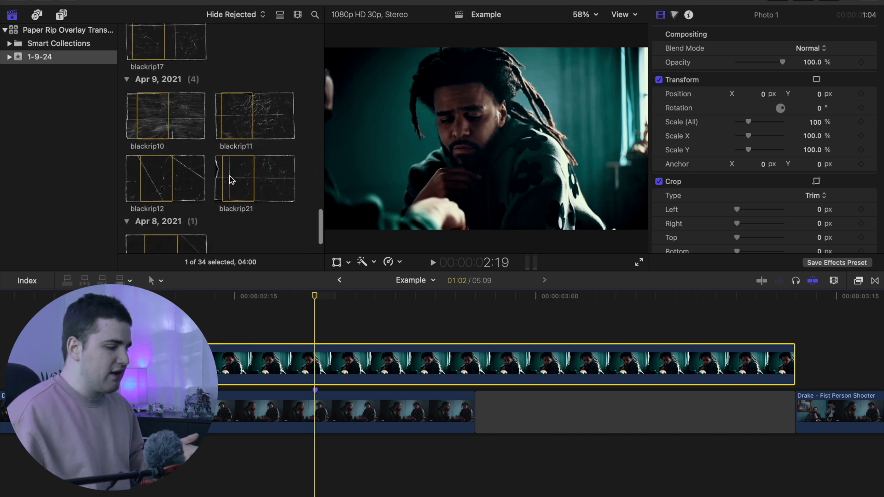
{"action": "scroll", "coordinate": [229, 176], "scroll_direction": "up", "scroll_amount": 2}
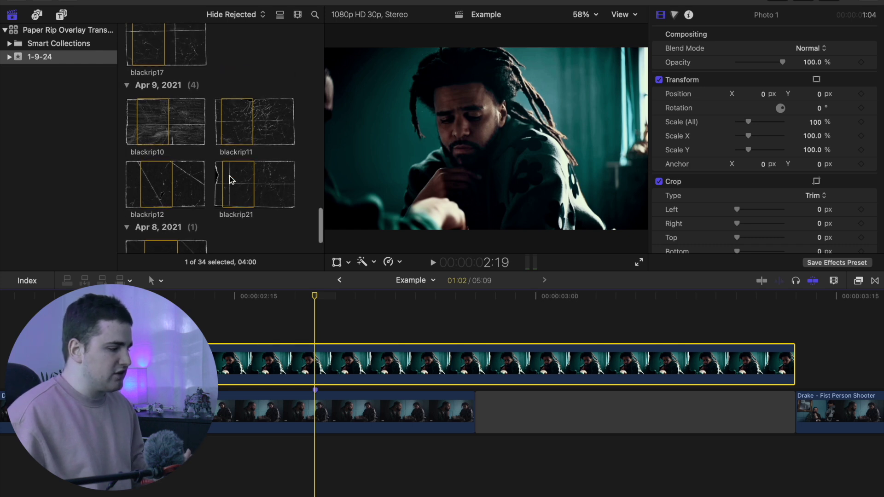
{"action": "left_click", "coordinate": [238, 122]}
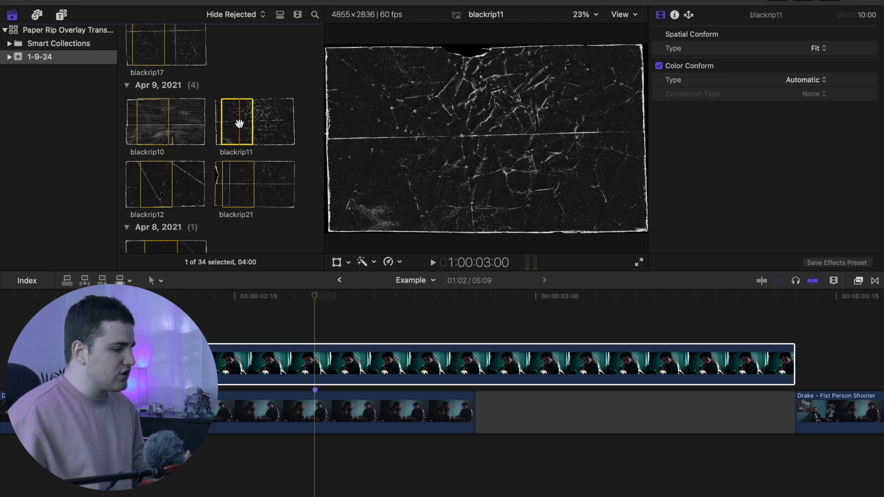
{"action": "left_click_drag", "start_coordinate": [241, 119], "coordinate": [188, 323]}
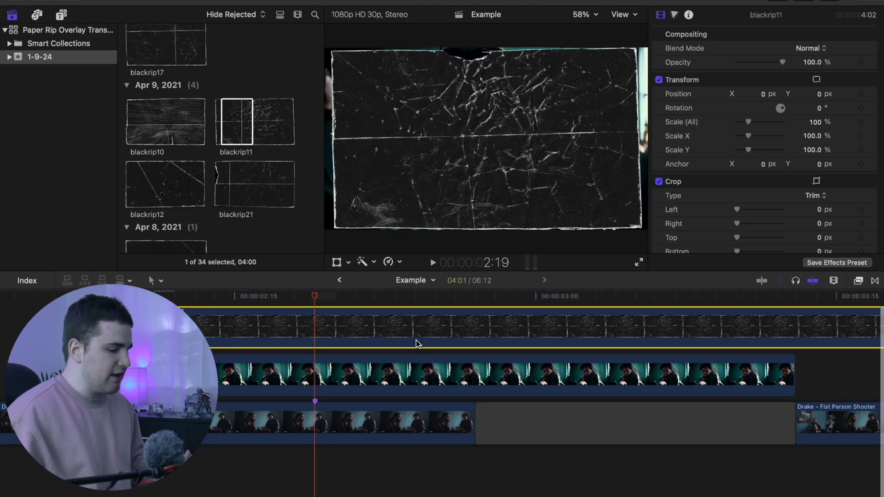
- Trim the end of the blackrip11 overlay to match the end of Photo 1
{"action": "left_click", "coordinate": [815, 317]}
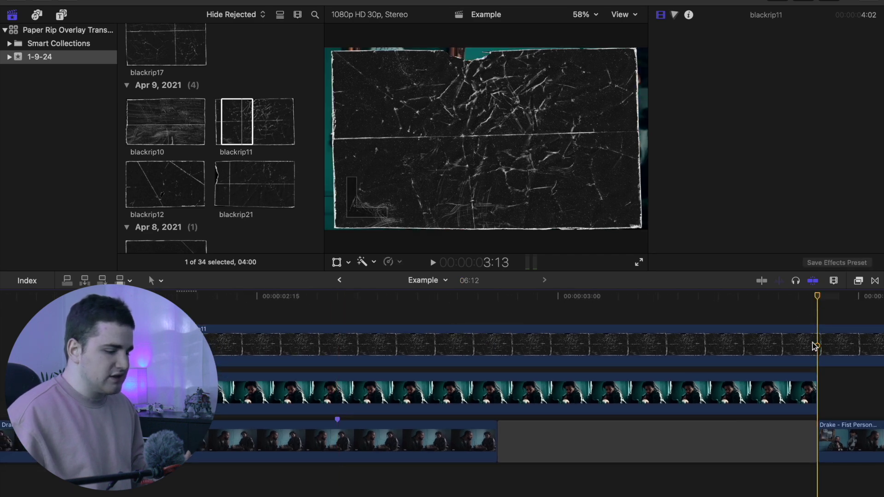
{"action": "left_click", "coordinate": [820, 346]}
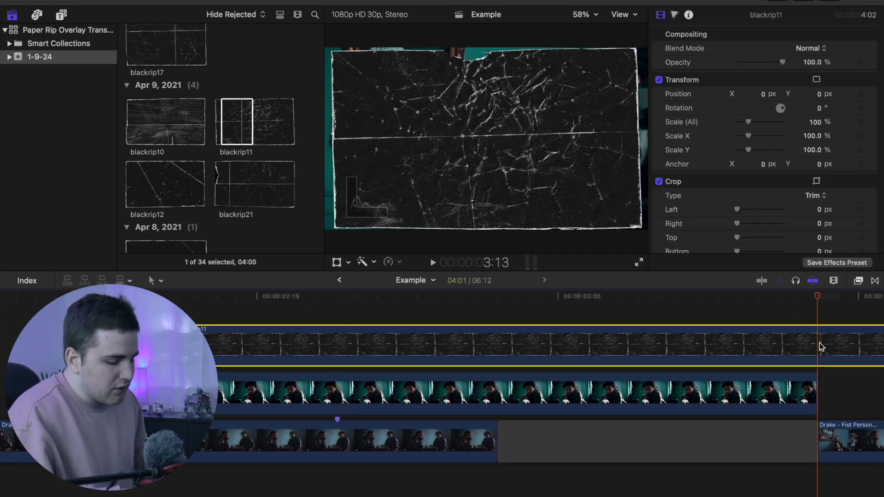
{"action": "key", "text": "alt+bracketright"}
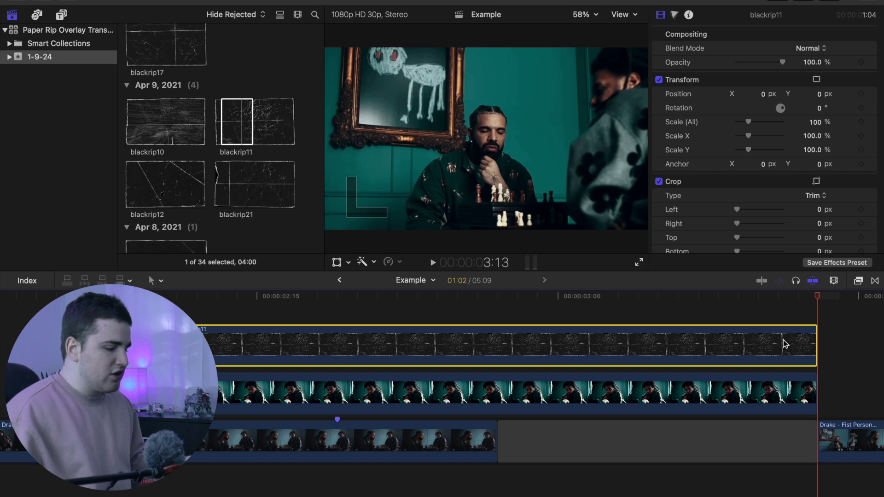
- Scale the blackrip11 overlay to 125% and set its blend mode to Screen
{"action": "left_click", "coordinate": [442, 318]}
{"action": "left_click", "coordinate": [442, 348]}
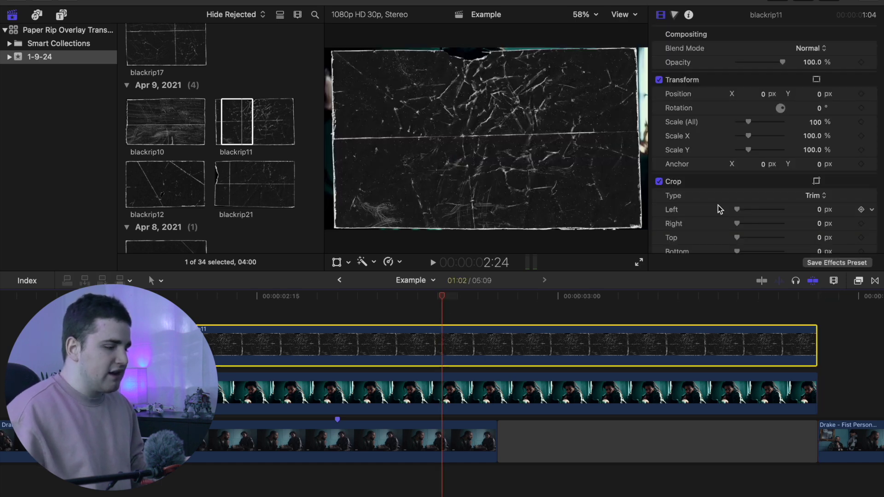
{"action": "left_click_drag", "start_coordinate": [811, 122], "coordinate": [563, 30]}
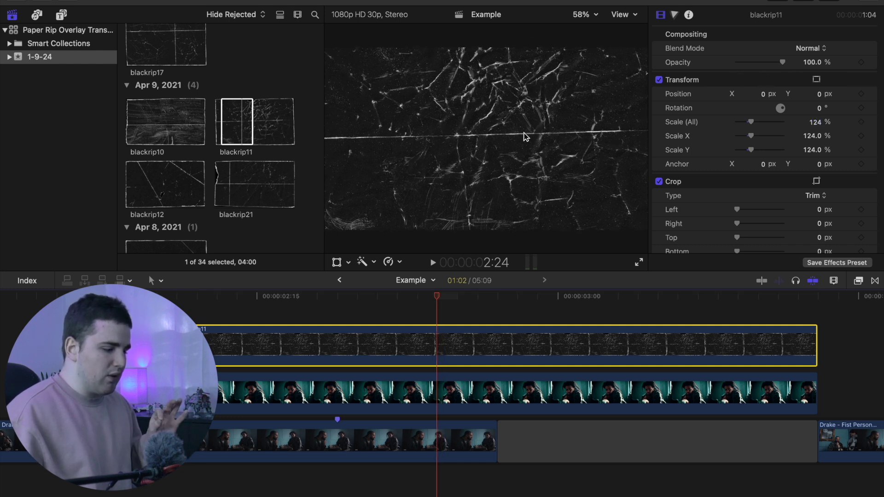
{"action": "left_click_drag", "start_coordinate": [815, 122], "coordinate": [816, 122]}
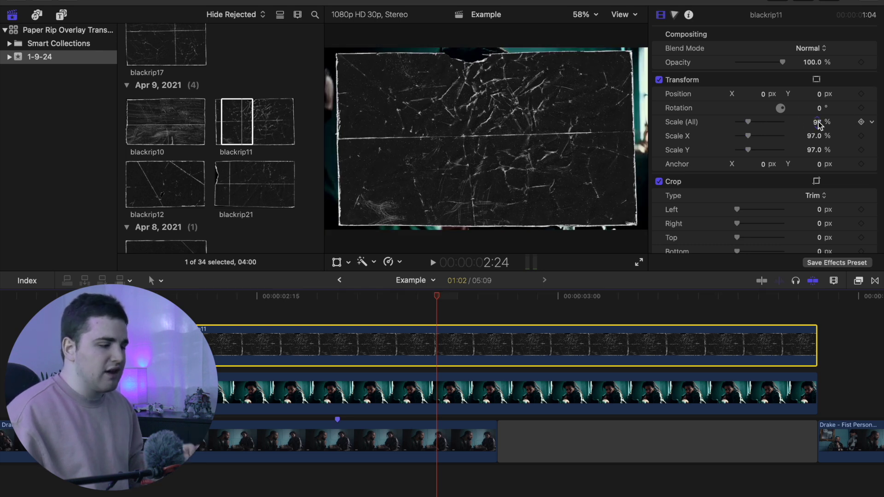
{"action": "left_click_drag", "start_coordinate": [817, 123], "coordinate": [816, 122]}
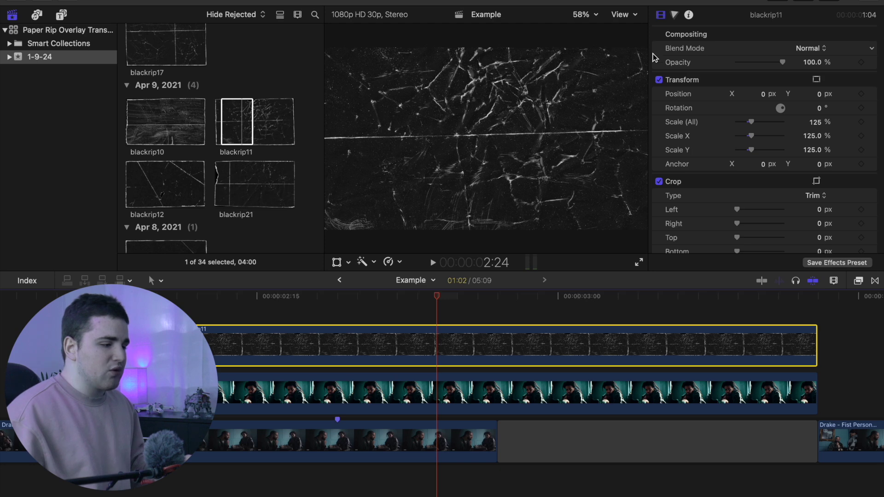
{"action": "left_click", "coordinate": [810, 49]}
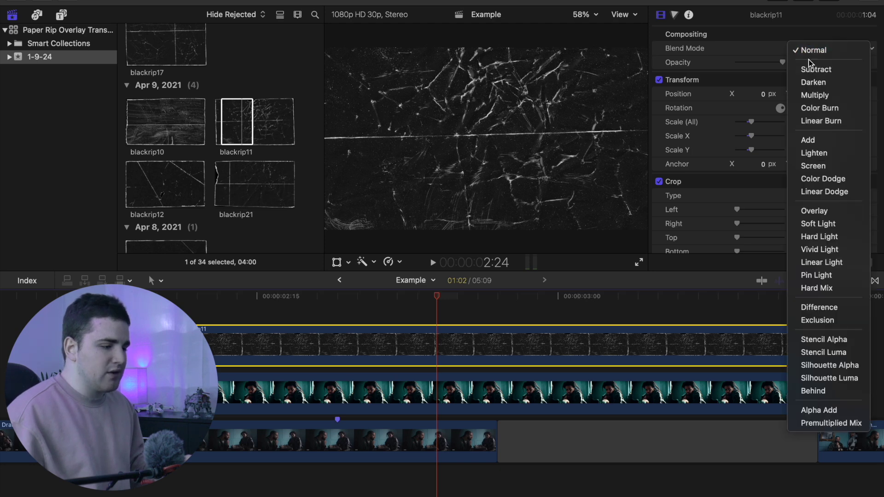
{"action": "left_click", "coordinate": [811, 166]}
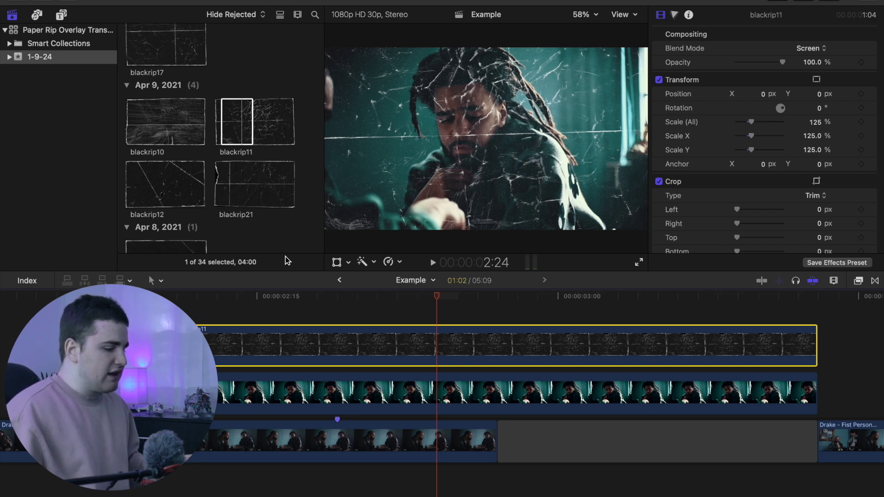
- Combine Photo 1 and the blackrip11 overlay into a compound clip named 1 in the 1-9-24 event
{"action": "left_click_drag", "start_coordinate": [439, 298], "coordinate": [378, 312]}
{"action": "left_click_drag", "start_coordinate": [307, 302], "coordinate": [378, 387]}
{"action": "right_click", "coordinate": [402, 344]}
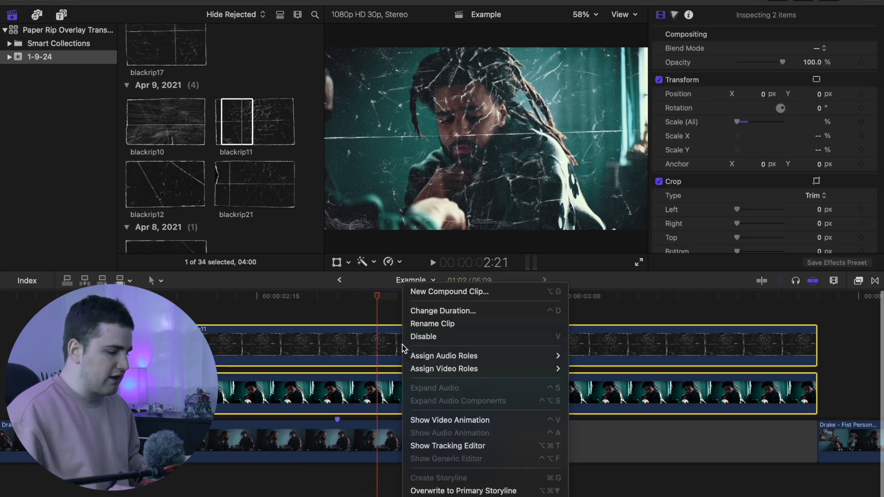
{"action": "left_click", "coordinate": [435, 292]}
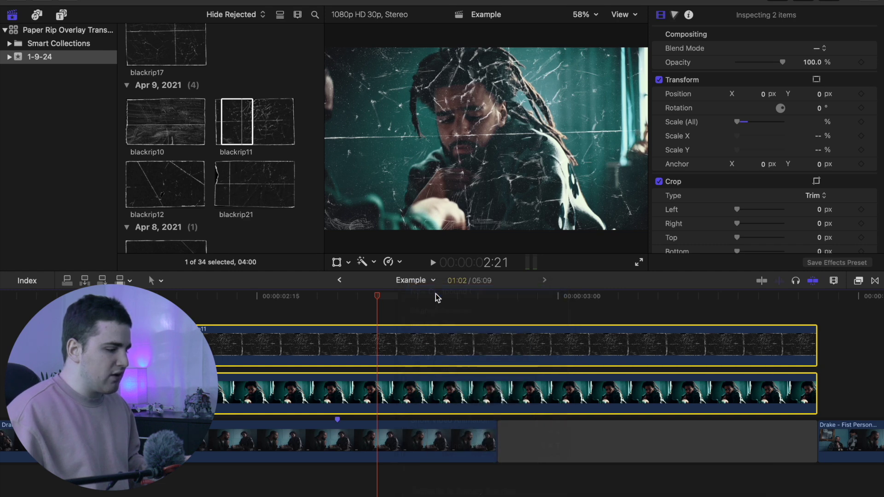
{"action": "type", "text": "1"}
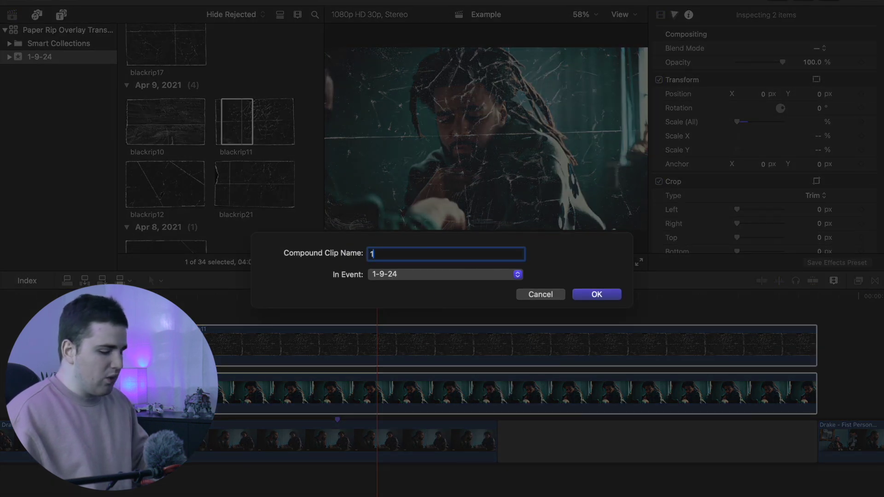
{"action": "key", "text": "Return"}
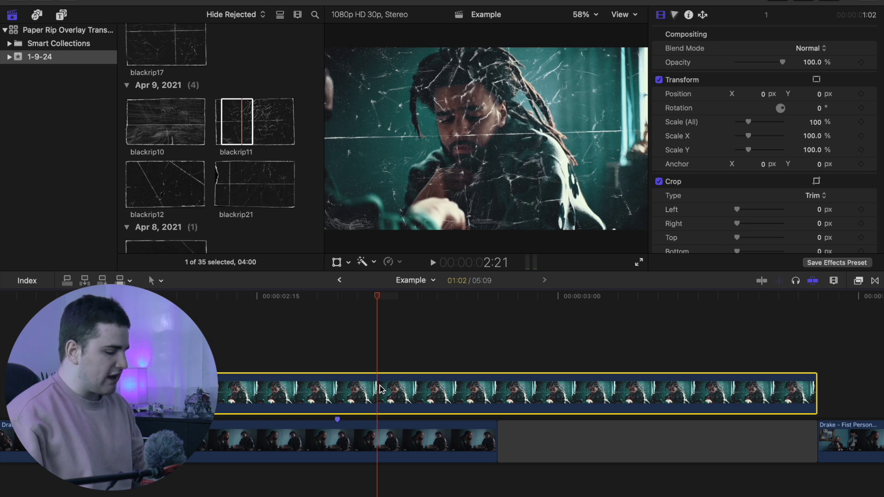
- Duplicate compound clip 1 onto the layer directly above and apply the Draw Mask effect to the upper copy
{"action": "left_click_drag", "start_coordinate": [380, 385], "coordinate": [383, 372]}
{"action": "left_click", "coordinate": [378, 351]}
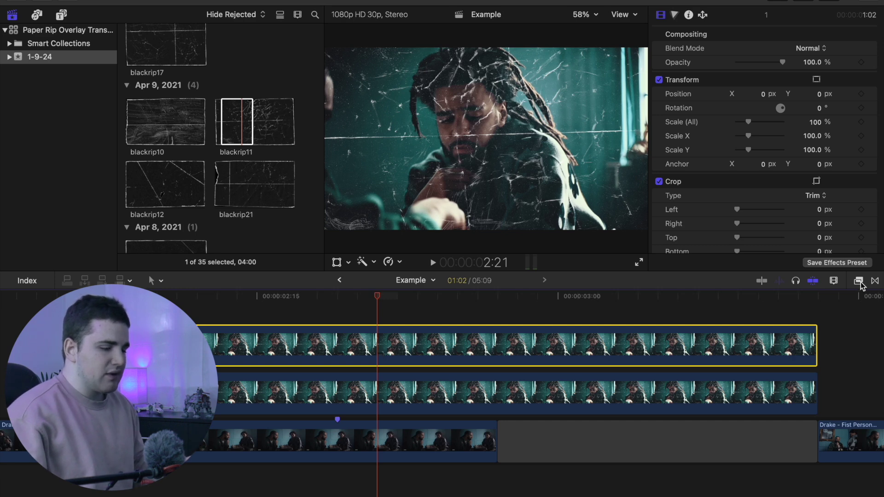
{"action": "left_click", "coordinate": [859, 282]}
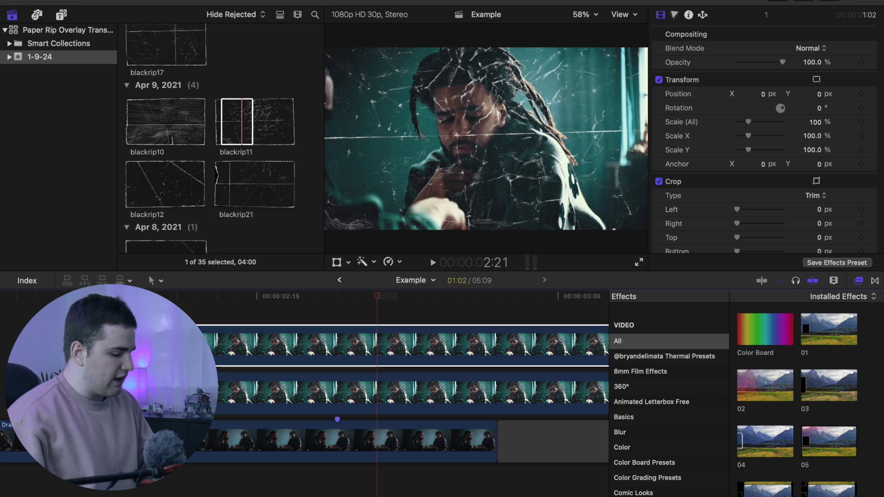
{"action": "left_click_drag", "start_coordinate": [775, 343], "coordinate": [478, 343]}
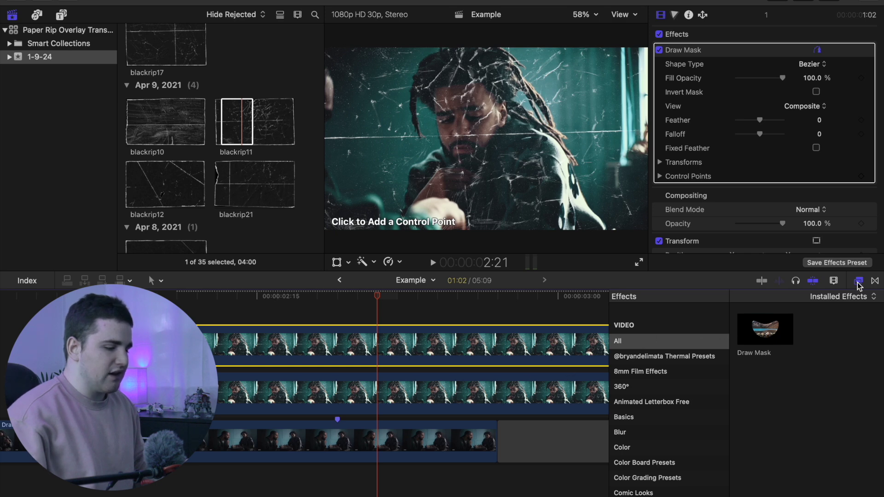
{"action": "left_click", "coordinate": [858, 282]}
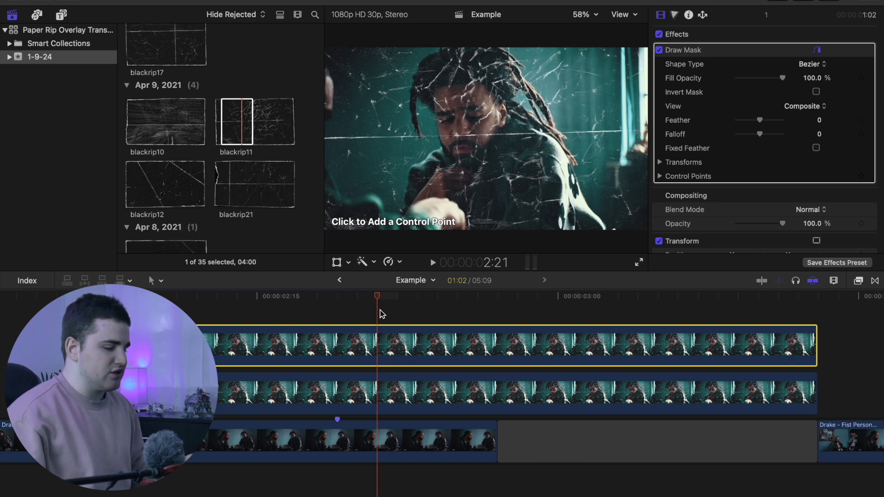
- Trace mask control points along the horizontal tear line across the photo, viewed at 200%, on the upper copy
{"action": "left_click_drag", "start_coordinate": [381, 302], "coordinate": [351, 302]}
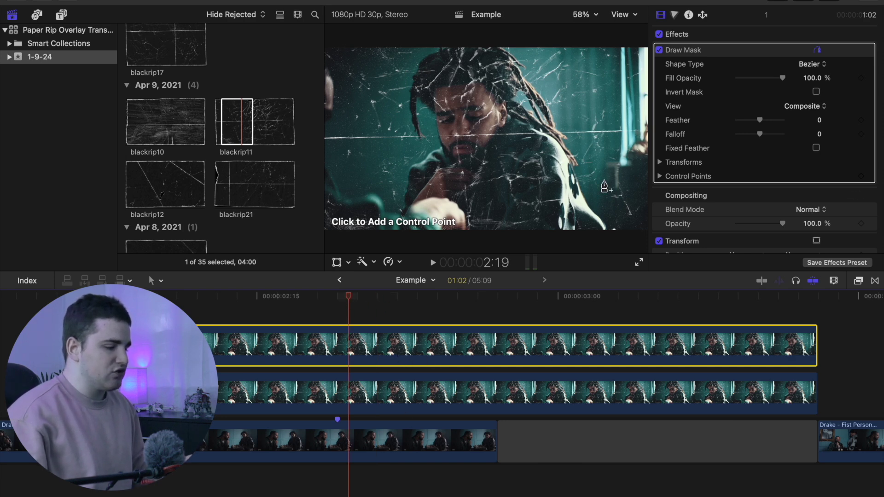
{"action": "left_click", "coordinate": [586, 19]}
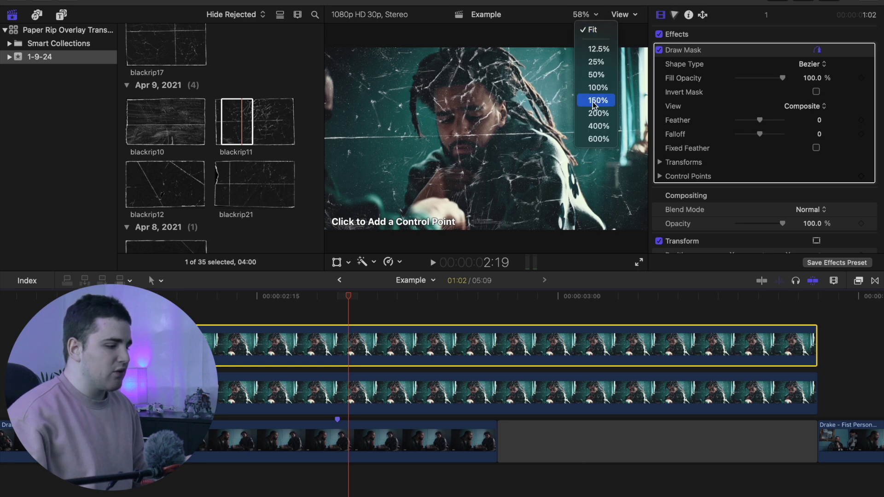
{"action": "left_click", "coordinate": [595, 113]}
{"action": "left_click_drag", "start_coordinate": [628, 141], "coordinate": [617, 142]}
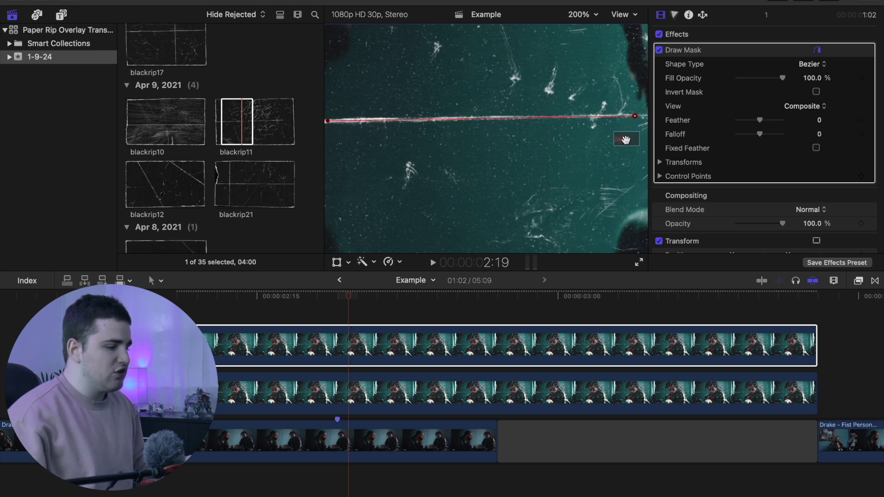
{"action": "scroll", "coordinate": [627, 138], "scroll_direction": "left", "scroll_amount": 3}
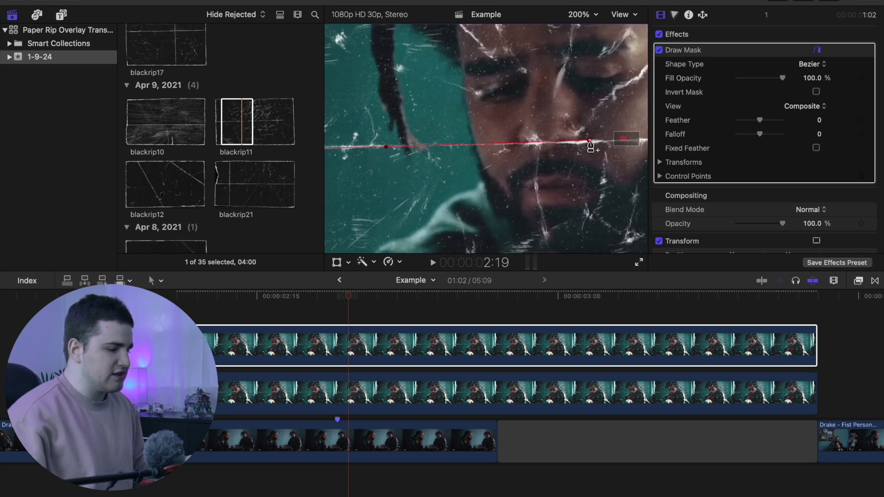
{"action": "left_click_drag", "start_coordinate": [629, 138], "coordinate": [634, 138]}
{"action": "left_click", "coordinate": [646, 97]}
- Close the mask outside the frame around the area above the tear, viewed at 50%, and set its shape type to Linear
{"action": "left_click", "coordinate": [582, 14]}
{"action": "left_click", "coordinate": [586, 75]}
{"action": "left_click", "coordinate": [629, 40]}
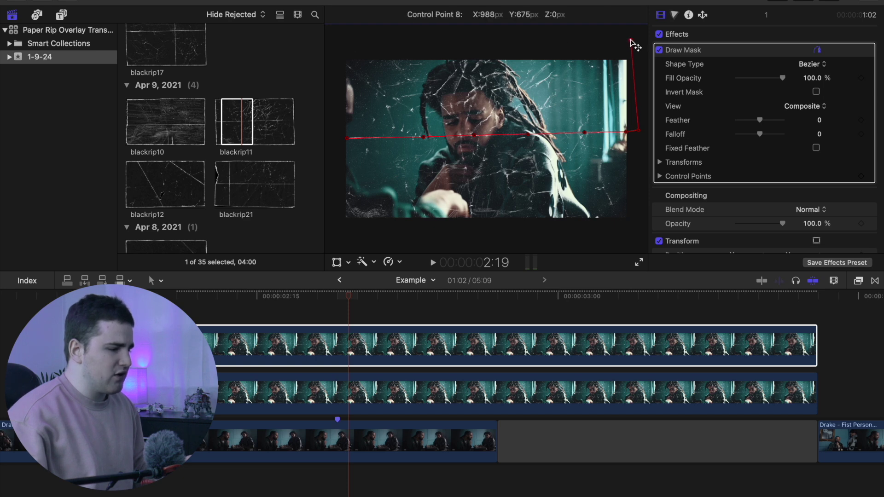
{"action": "left_click", "coordinate": [338, 38]}
{"action": "left_click", "coordinate": [329, 136]}
{"action": "left_click", "coordinate": [347, 137]}
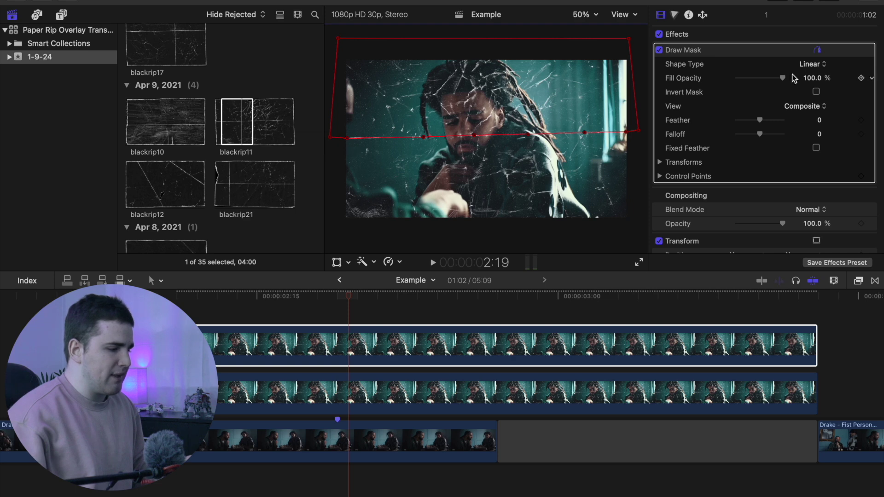
- Disable and re-enable the lower and upper compound clips in turn to check the upper half's mask
{"action": "left_click", "coordinate": [355, 384]}
{"action": "left_click", "coordinate": [354, 296]}
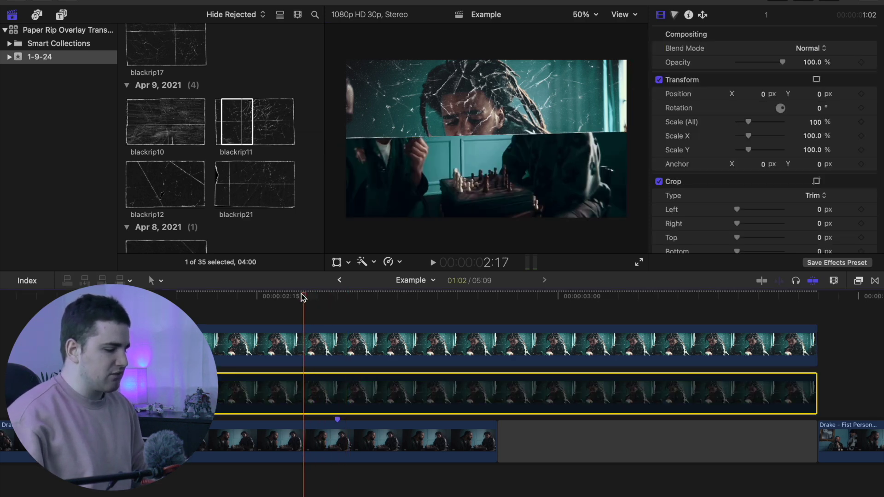
{"action": "left_click_drag", "start_coordinate": [356, 308], "coordinate": [334, 308]}
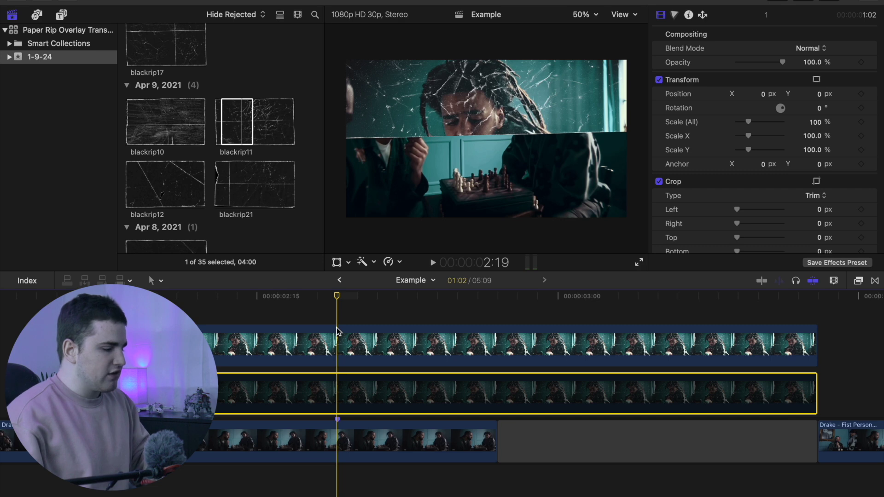
{"action": "key", "text": "v"}
{"action": "left_click", "coordinate": [336, 346]}
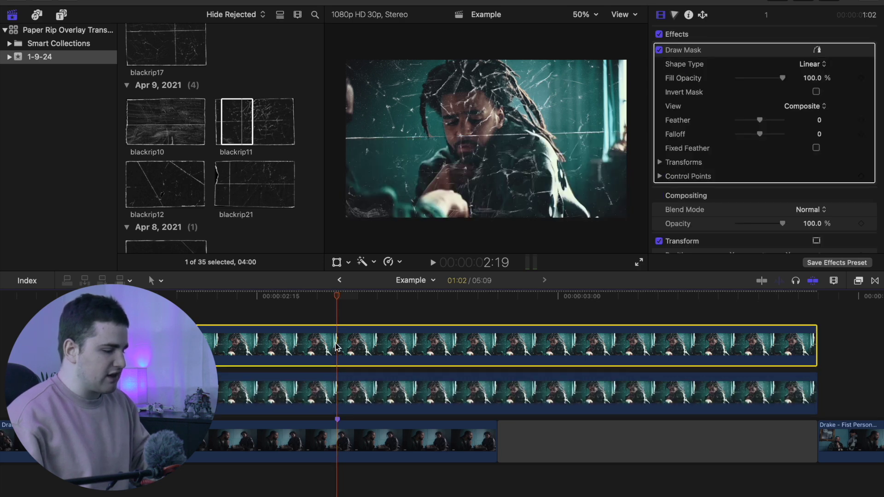
{"action": "key", "text": "v"}
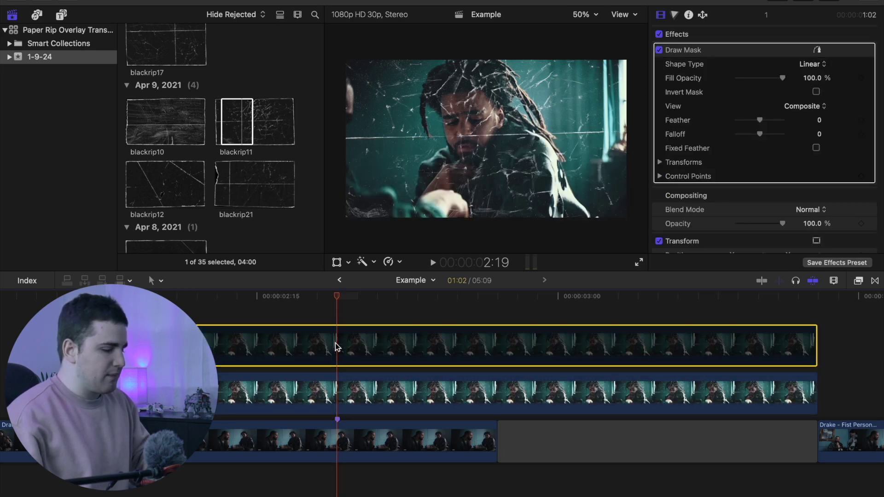
{"action": "key", "text": "v"}
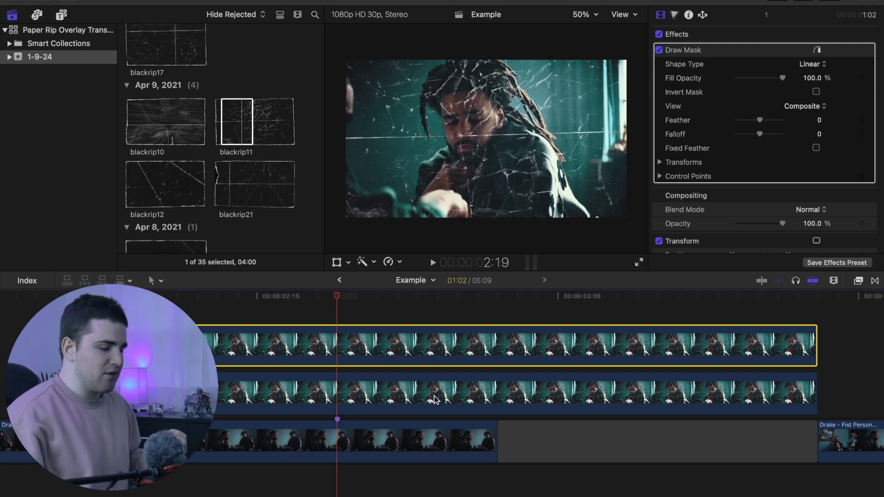
- Apply Draw Mask to the lower compound clip, outline the area below the tear line, and check it with the upper clip disabled
{"action": "left_click", "coordinate": [859, 282]}
{"action": "mouse_move", "coordinate": [762, 336]}
{"action": "left_mouse_down"}
{"action": "mouse_move", "coordinate": [562, 355]}
{"action": "mouse_move", "coordinate": [503, 389]}
{"action": "left_mouse_up"}
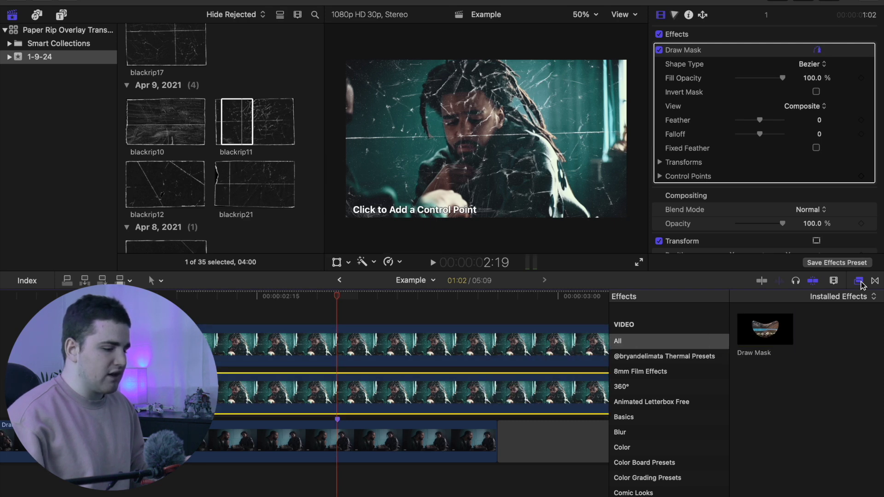
{"action": "left_click", "coordinate": [860, 282]}
{"action": "left_click", "coordinate": [338, 140]}
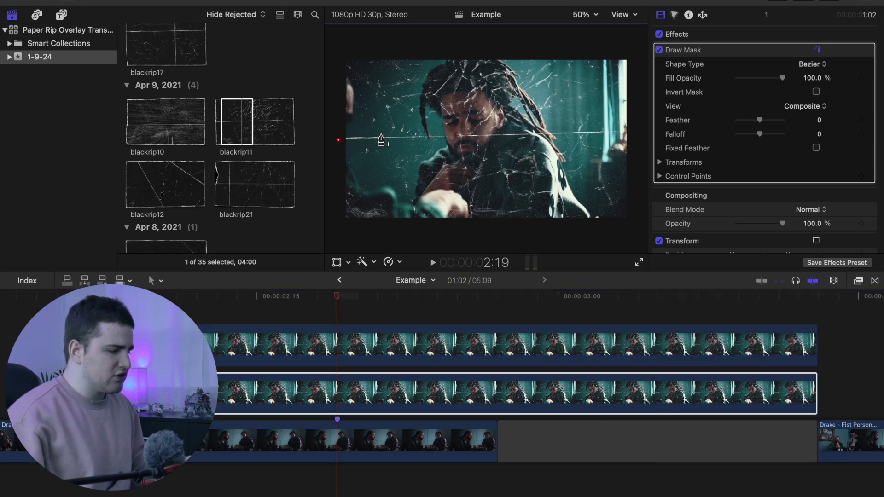
{"action": "left_click", "coordinate": [635, 230]}
{"action": "left_click", "coordinate": [334, 226]}
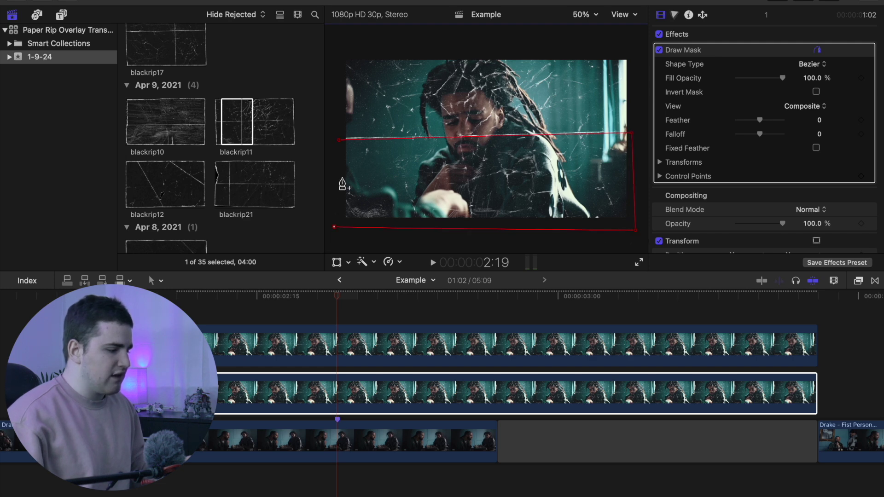
{"action": "left_click", "coordinate": [339, 139]}
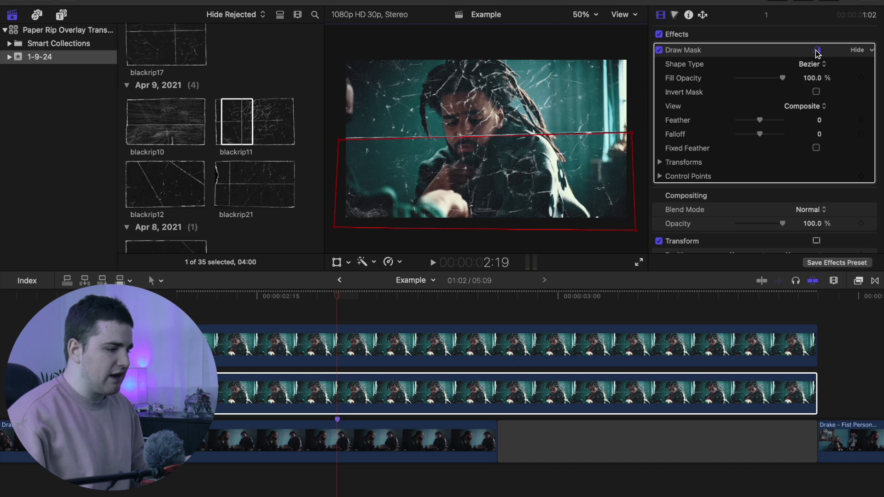
{"action": "left_click", "coordinate": [386, 343]}
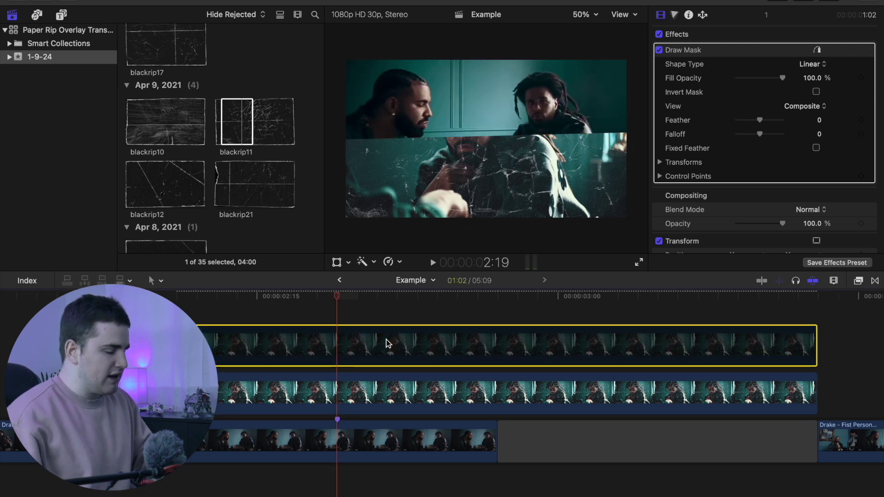
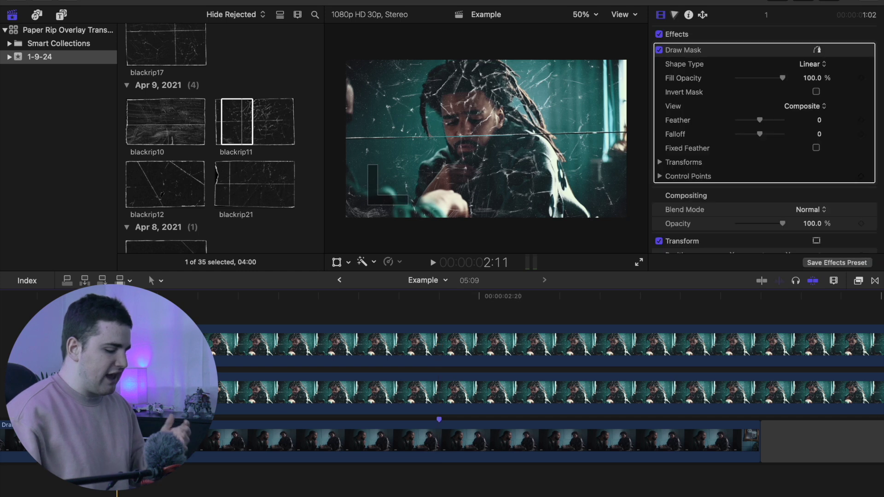
- Trim the start of the upper compound clip to the marker at 2:19
{"action": "key", "text": "Right"}
{"action": "key", "text": "Right"}
{"action": "key", "text": "Right"}
{"action": "key", "text": "Right"}
{"action": "key", "text": "Right"}
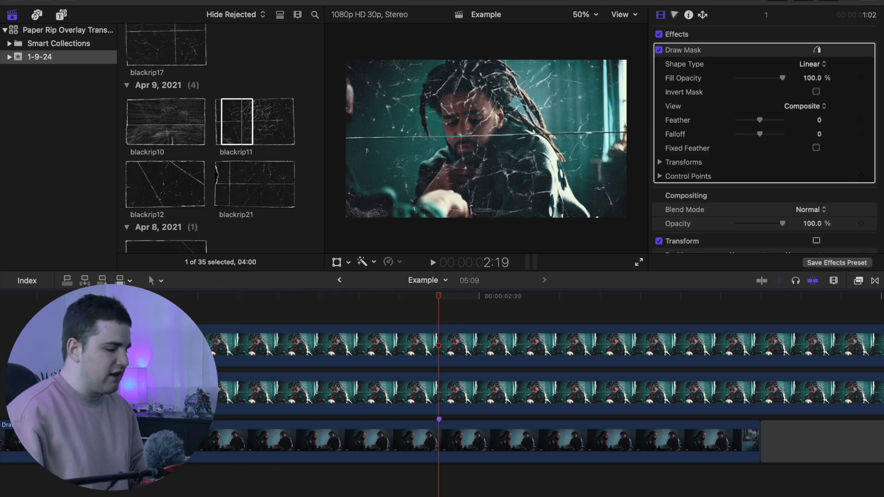
{"action": "left_click", "coordinate": [456, 345]}
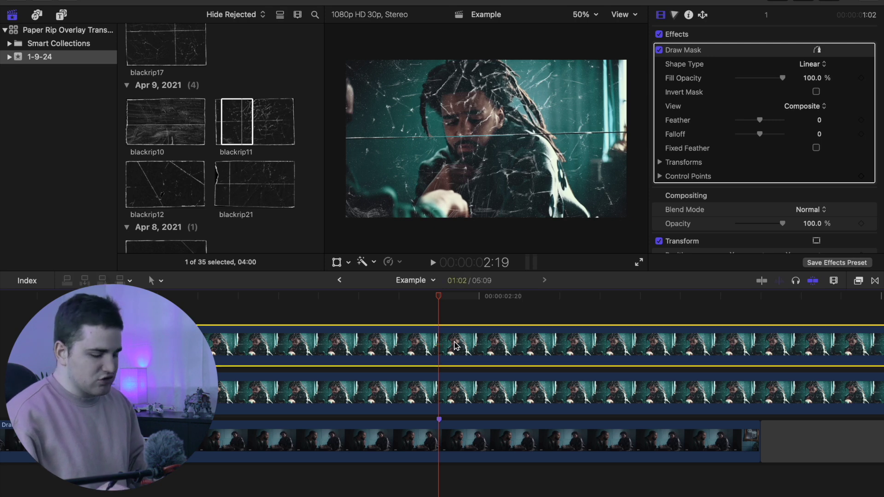
{"action": "key", "text": "alt+bracketleft"}
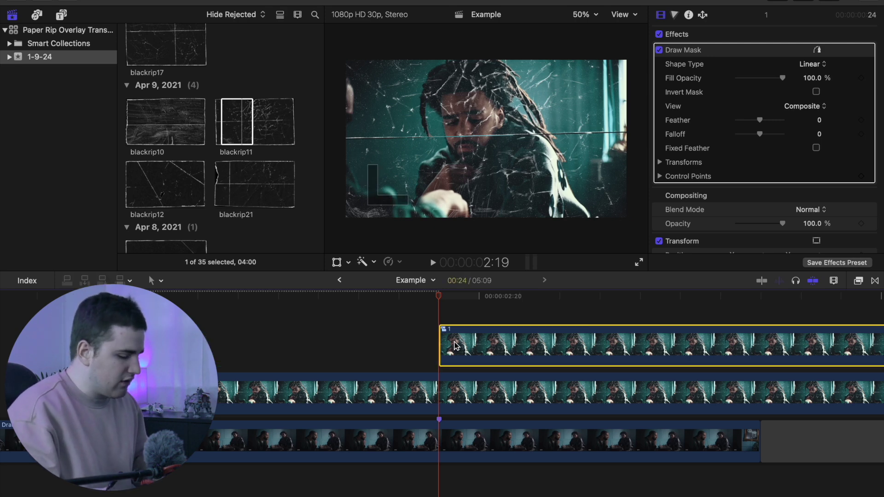
- Blade the lower compound clip at 2:15, four frames after its start
{"action": "key", "text": "super+minus"}
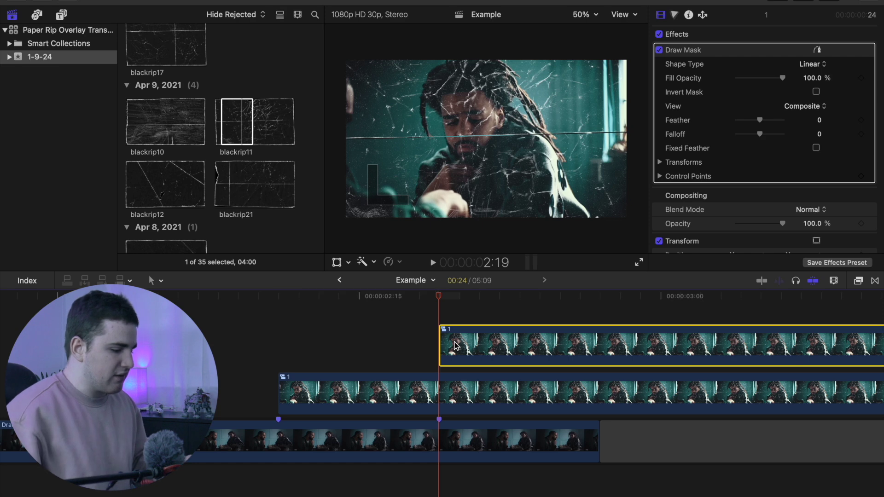
{"action": "scroll", "coordinate": [456, 345], "scroll_direction": "right", "scroll_amount": 5}
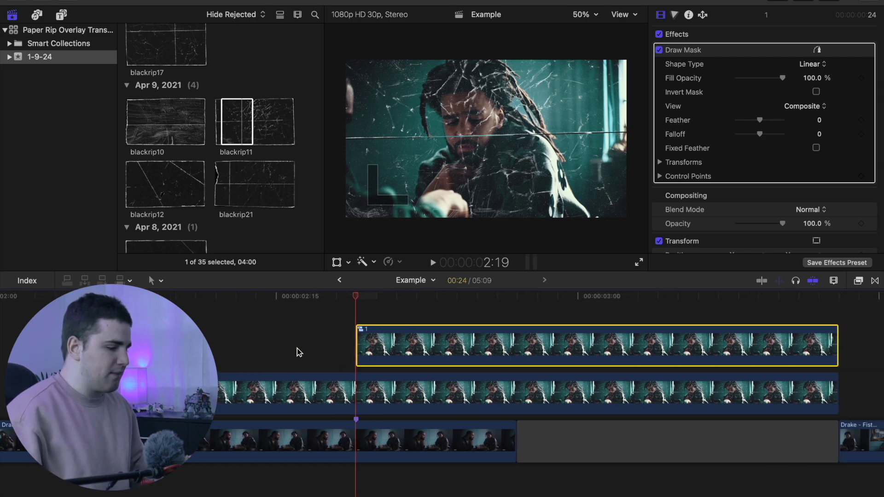
{"action": "left_click", "coordinate": [299, 352]}
{"action": "key", "text": "Left"}
{"action": "key", "text": "Left"}
{"action": "key", "text": "Left"}
{"action": "key", "text": "Left"}
{"action": "key", "text": "Left"}
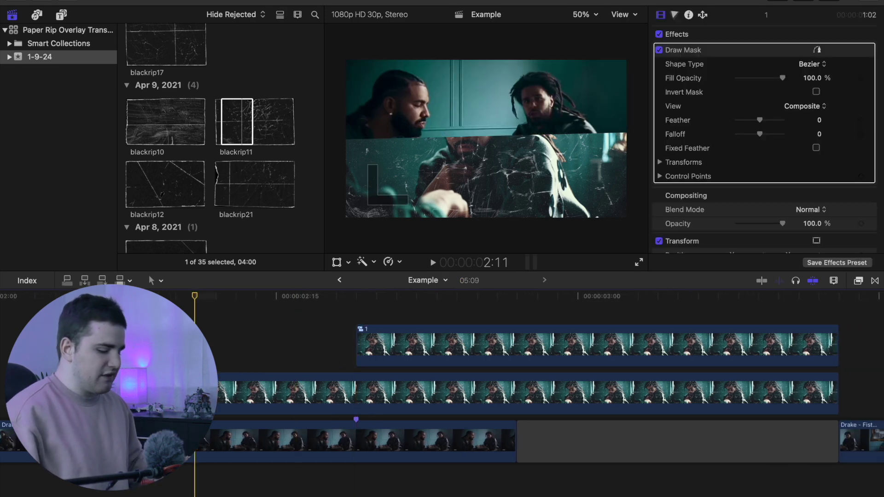
{"action": "key", "text": "Right"}
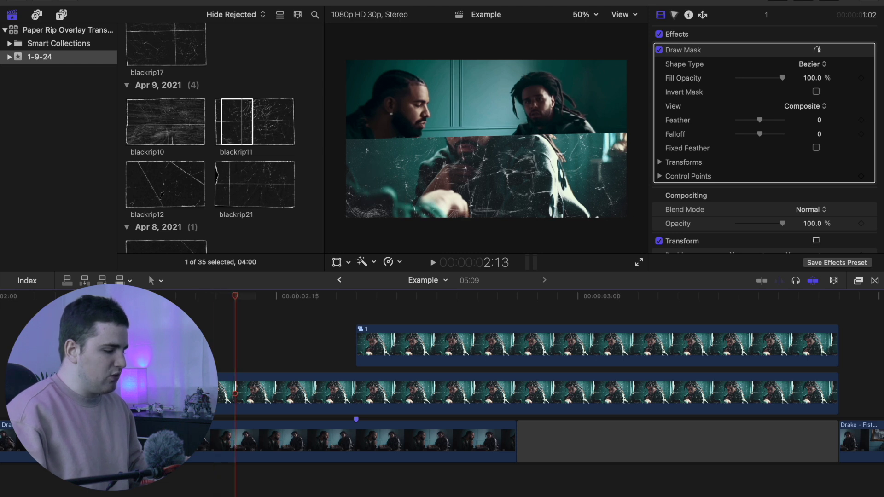
{"action": "key", "text": "Right"}
{"action": "key", "text": "Right"}
{"action": "left_click", "coordinate": [286, 399]}
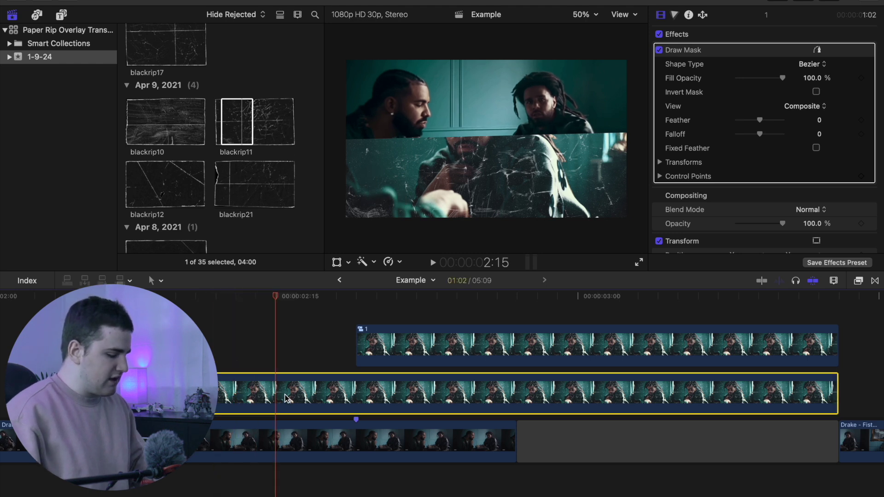
{"action": "key", "text": "super+b"}
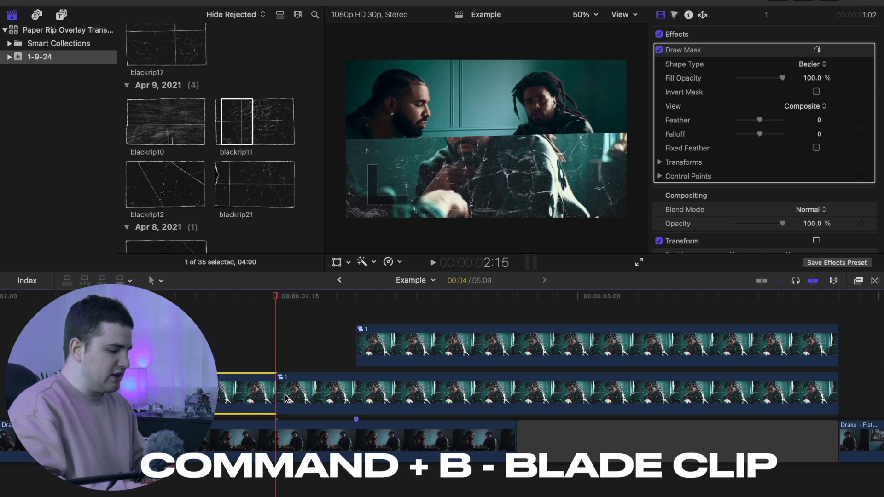
- Scale the first four-frame piece of the lower compound clip to 126% and position it at X 94 px, Y -57.6 px
{"action": "left_click", "coordinate": [241, 361]}
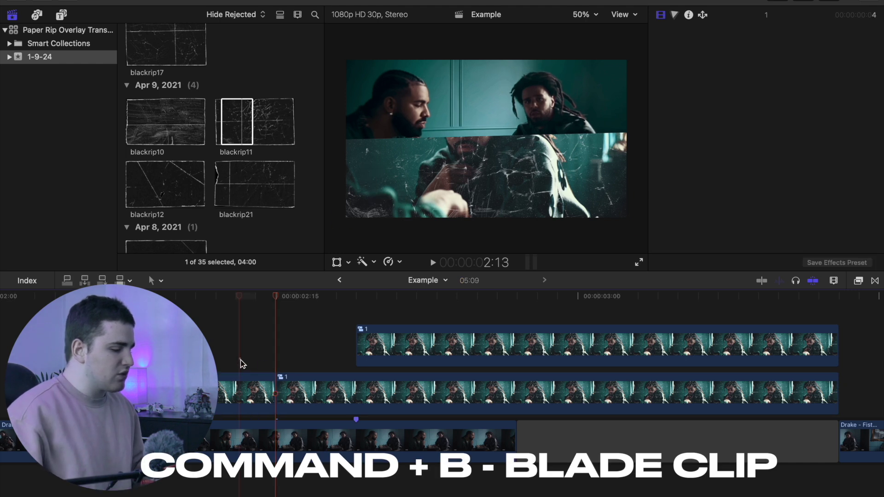
{"action": "left_click", "coordinate": [245, 389]}
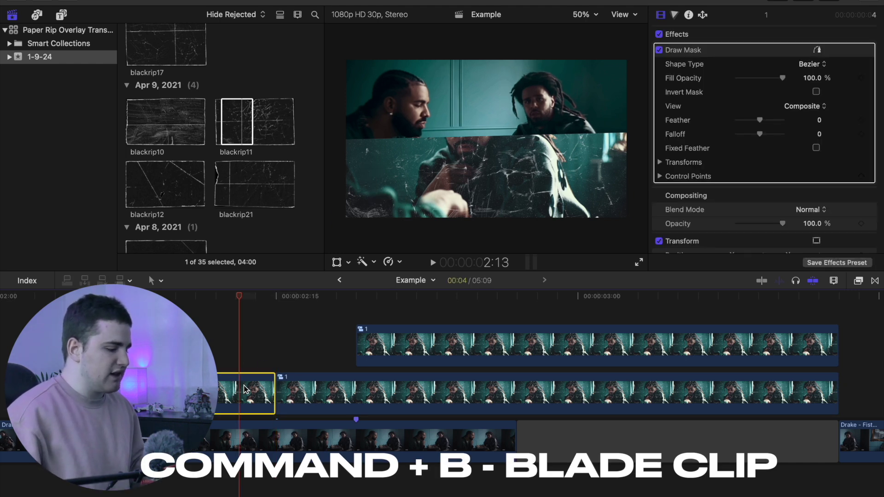
{"action": "scroll", "coordinate": [732, 244], "scroll_direction": "down", "scroll_amount": 5}
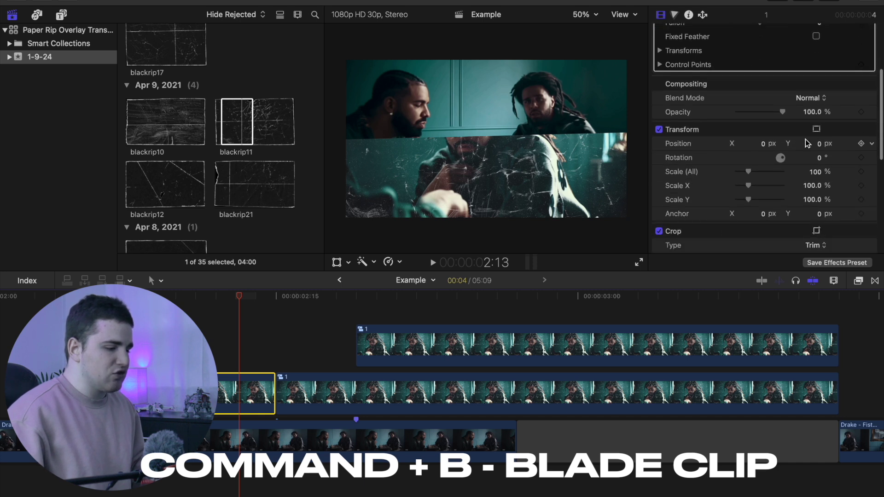
{"action": "left_click_drag", "start_coordinate": [819, 173], "coordinate": [782, 146]}
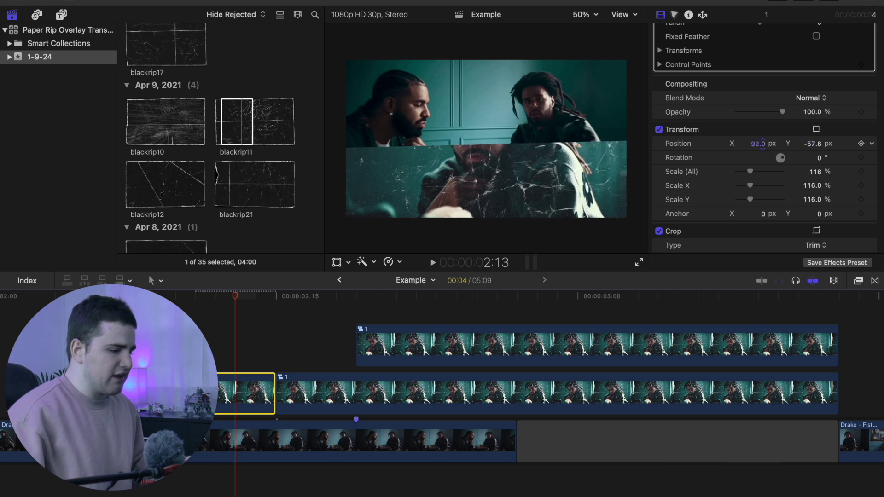
{"action": "left_click_drag", "start_coordinate": [819, 175], "coordinate": [820, 169]}
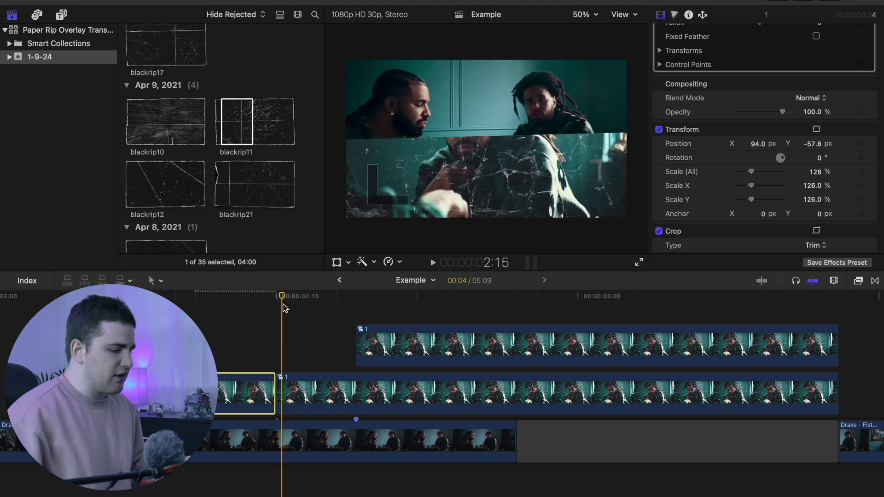
- Scale the second piece of the lower compound clip to 112% and position it at X -23.7 px, Y -24.4 px
{"action": "left_click", "coordinate": [310, 395]}
{"action": "scroll", "coordinate": [739, 221], "scroll_direction": "up", "scroll_amount": 5}
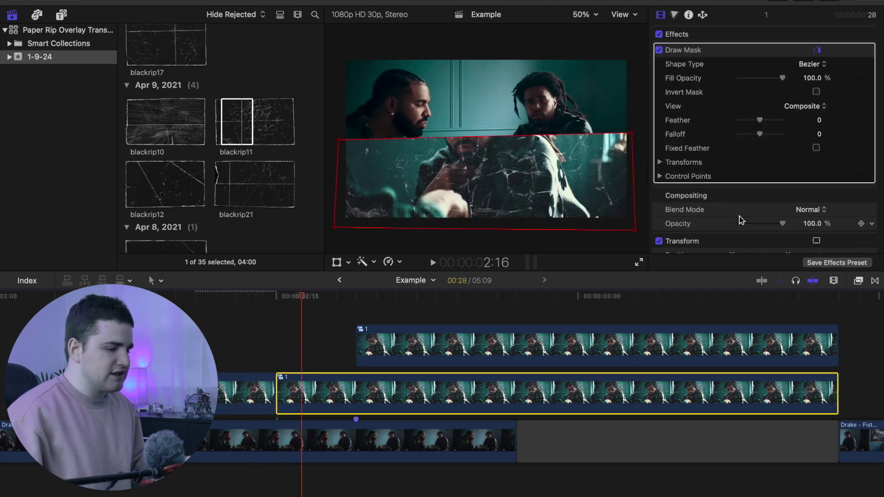
{"action": "scroll", "coordinate": [782, 198], "scroll_direction": "down", "scroll_amount": 5}
{"action": "left_click_drag", "start_coordinate": [819, 162], "coordinate": [820, 156]}
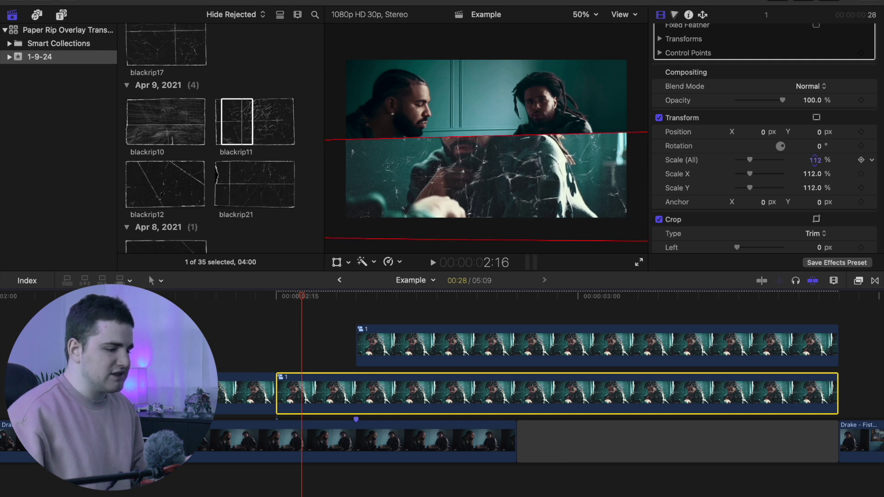
{"action": "left_click_drag", "start_coordinate": [763, 133], "coordinate": [818, 132]}
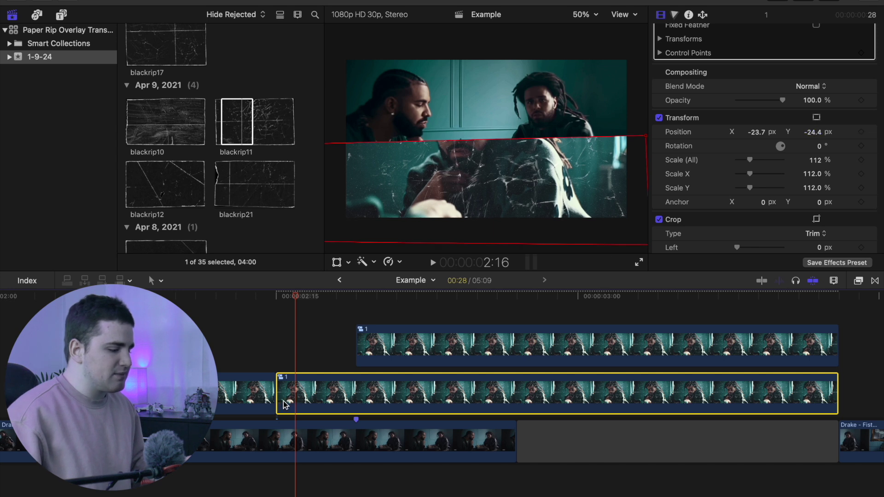
- Blade the lower compound clip at the 2:19 marker, level with the start of the upper compound clip
{"action": "left_click", "coordinate": [353, 321]}
{"action": "left_click", "coordinate": [359, 391]}
{"action": "key", "text": "super+b"}
- Reset the scale and position of the last lower compound clip piece, and nudge it slightly downward
{"action": "left_click", "coordinate": [377, 391]}
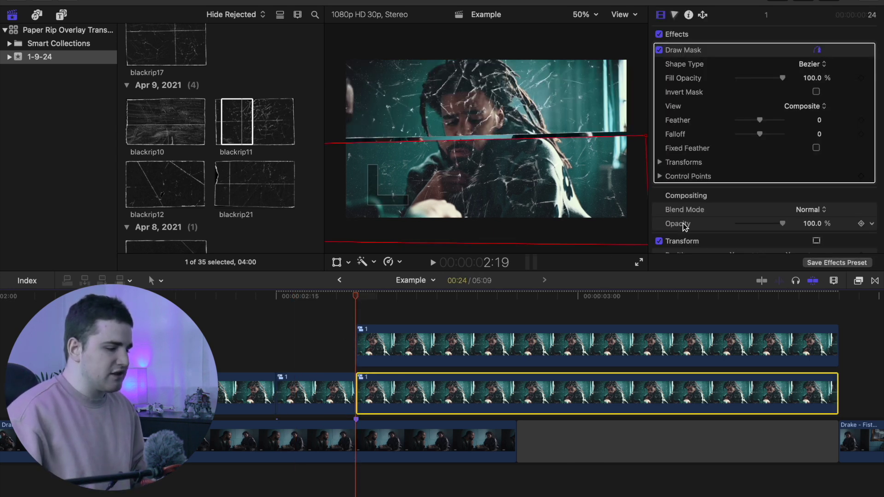
{"action": "scroll", "coordinate": [687, 219], "scroll_direction": "down", "scroll_amount": 5}
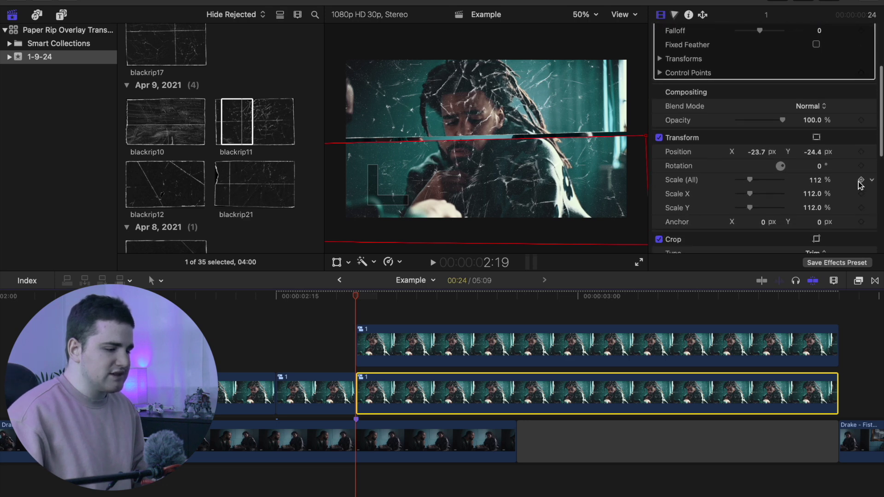
{"action": "left_click", "coordinate": [871, 180]}
{"action": "left_click", "coordinate": [851, 186]}
{"action": "left_click", "coordinate": [871, 153]}
{"action": "left_click", "coordinate": [865, 160]}
{"action": "left_click_drag", "start_coordinate": [821, 155], "coordinate": [821, 166]}
- Disable the upper compound clip and play through the staged movement of the three lower pieces
{"action": "left_click", "coordinate": [449, 341]}
{"action": "key", "text": "v"}
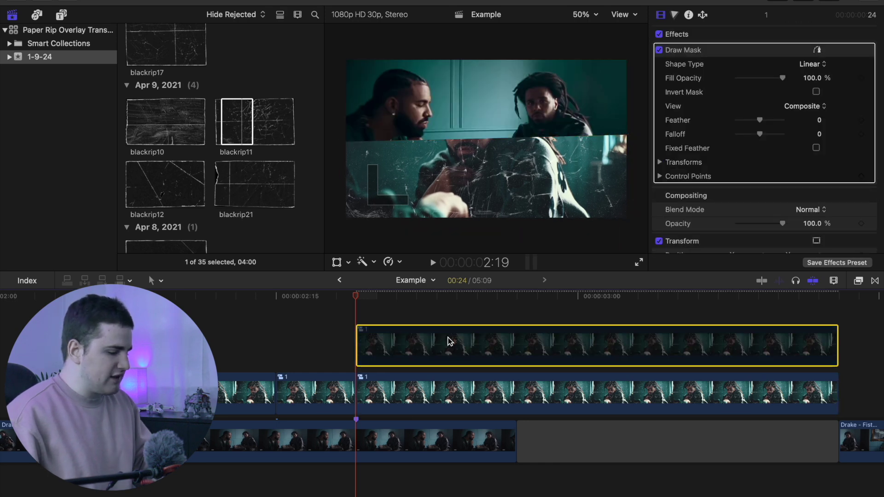
{"action": "left_click", "coordinate": [143, 313]}
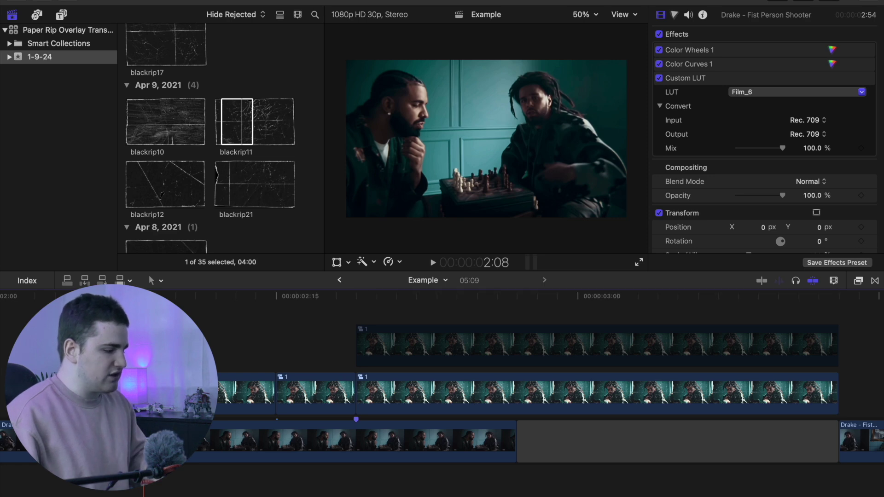
{"action": "key", "text": "space"}
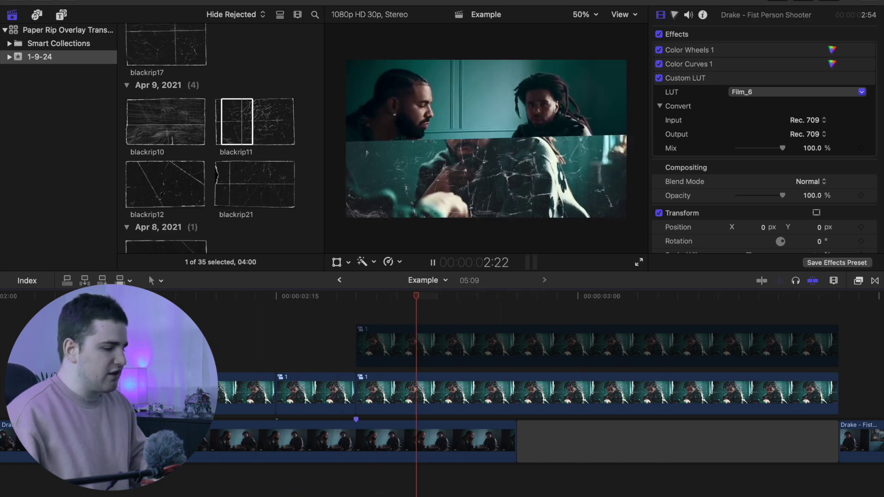
{"action": "key", "text": "space"}
{"action": "left_click", "coordinate": [235, 352]}
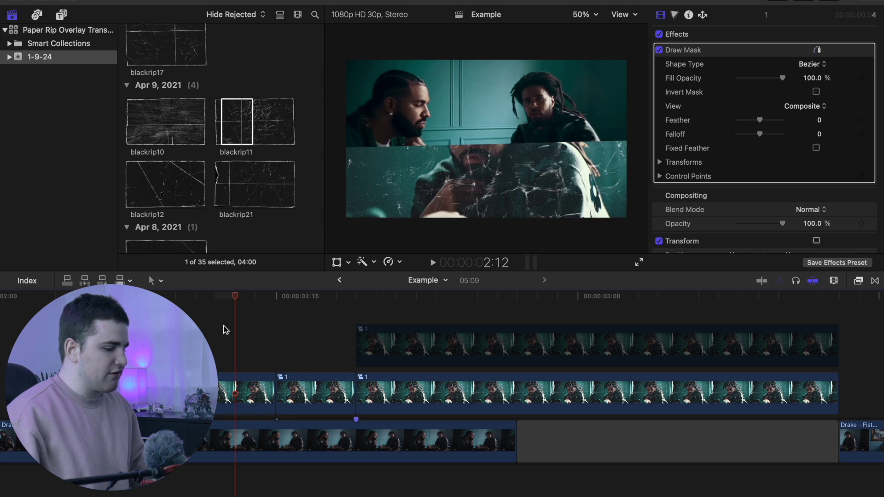
{"action": "left_click", "coordinate": [313, 341]}
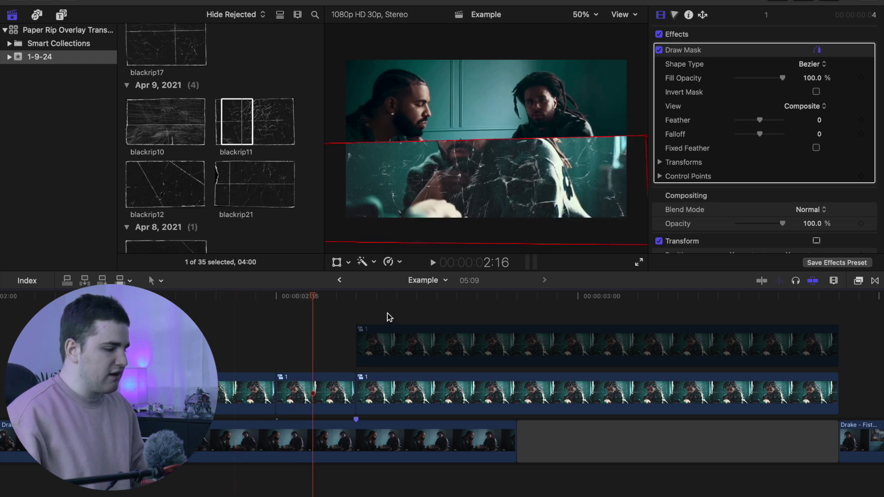
{"action": "left_click", "coordinate": [388, 315]}
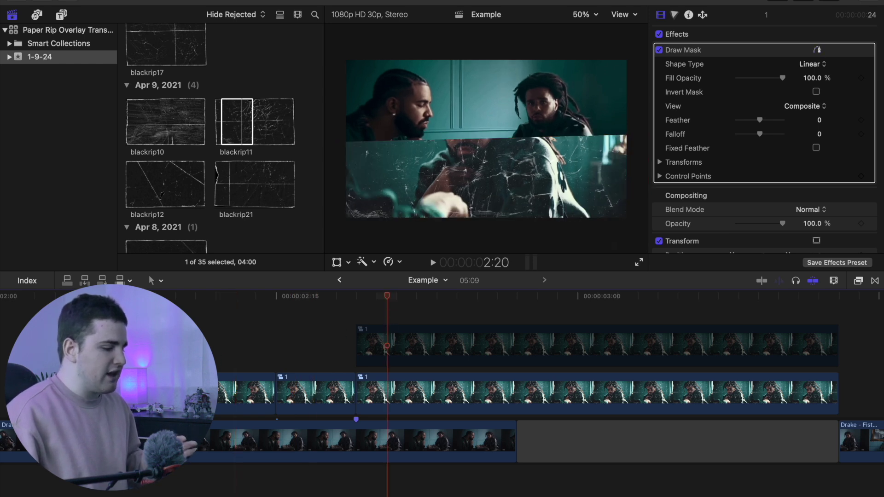
{"action": "left_click", "coordinate": [141, 313]}
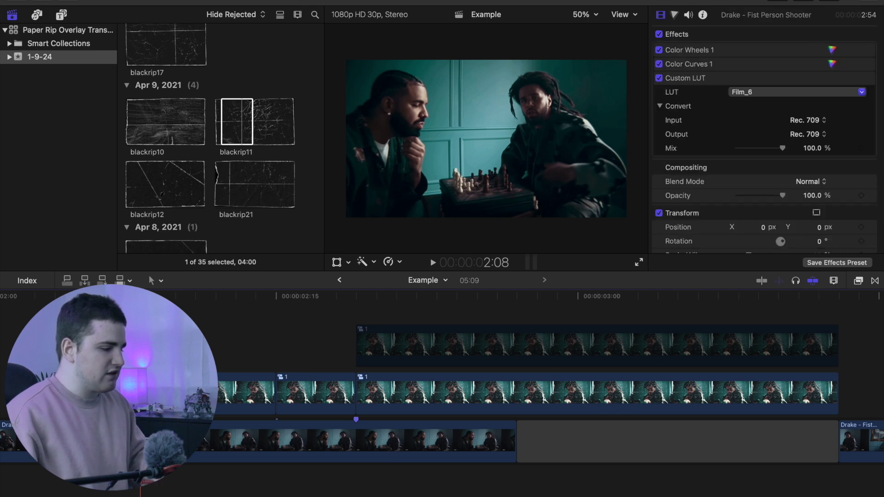
{"action": "key", "text": "space"}
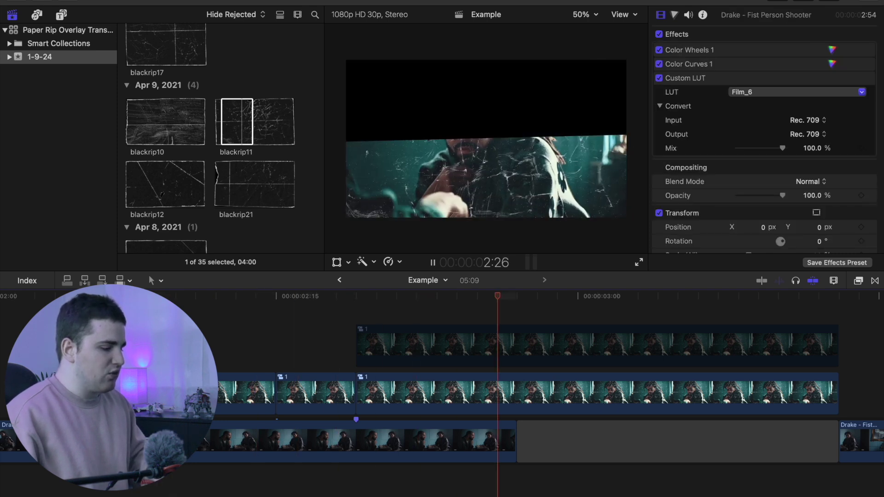
{"action": "key", "text": "space"}
{"action": "left_click", "coordinate": [360, 321]}
{"action": "left_click", "coordinate": [361, 321]}
- Re-enable the upper compound clip and blade it at 2:23, four frames after its start
{"action": "left_click", "coordinate": [374, 341]}
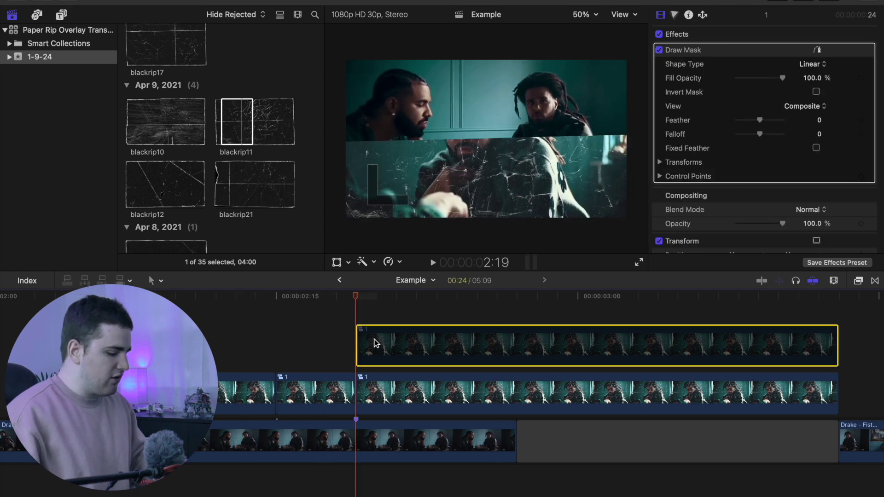
{"action": "key", "text": "Right"}
{"action": "key", "text": "Right"}
{"action": "key", "text": "Right"}
{"action": "key", "text": "Right"}
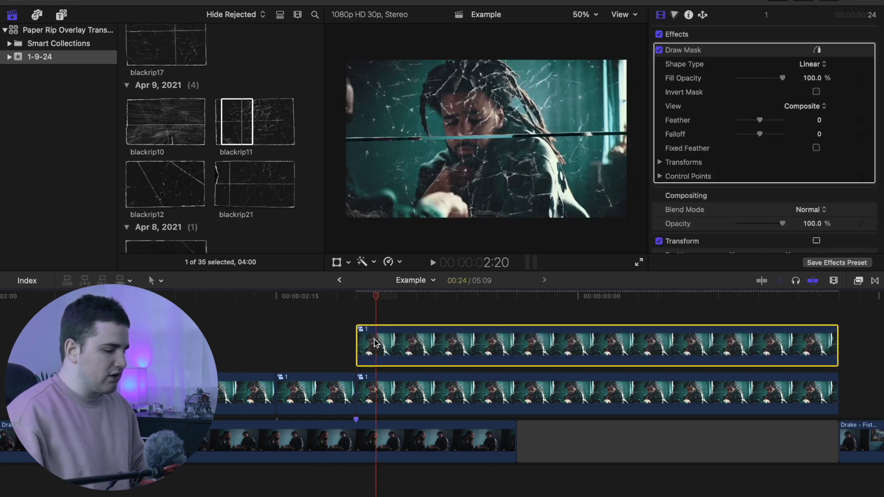
{"action": "key", "text": "super+b"}
- Blade the upper compound clip again at 2:27 to cut off a second four-frame piece
{"action": "key", "text": "Right"}
{"action": "key", "text": "Right"}
{"action": "key", "text": "Right"}
{"action": "key", "text": "Right"}
{"action": "left_click", "coordinate": [506, 345]}
{"action": "key", "text": "super+b"}
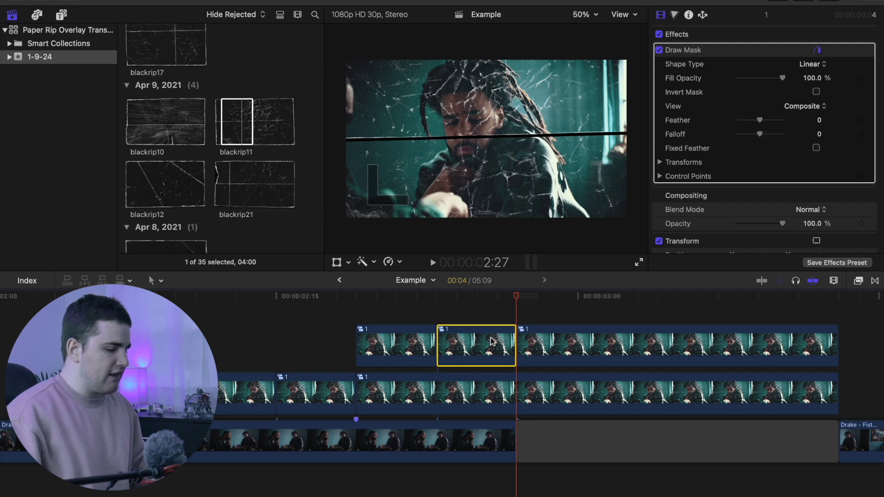
- Scale the first piece of the upper compound clip to 129% and position it at X -57.6 px, Y 31.0 px
{"action": "left_click", "coordinate": [399, 339]}
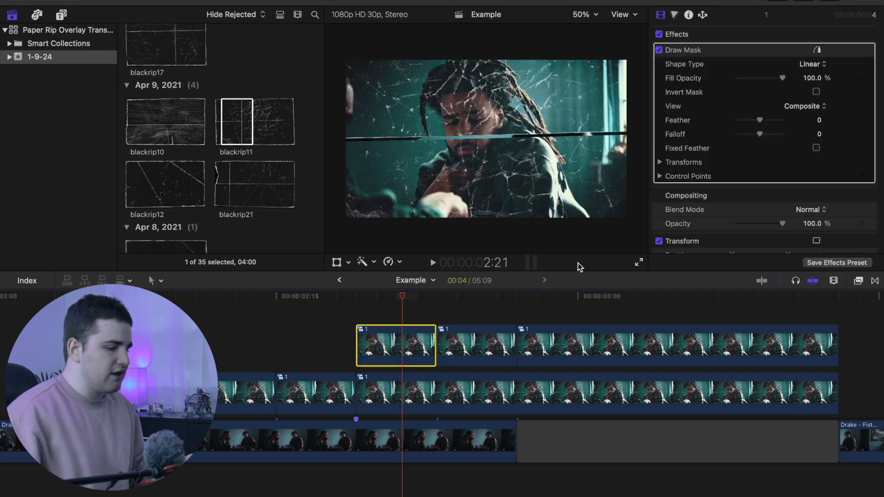
{"action": "scroll", "coordinate": [747, 184], "scroll_direction": "down", "scroll_amount": 5}
{"action": "left_click_drag", "start_coordinate": [815, 157], "coordinate": [746, 128]}
{"action": "left_click_drag", "start_coordinate": [820, 128], "coordinate": [821, 118]}
{"action": "left_click_drag", "start_coordinate": [819, 155], "coordinate": [820, 151]}
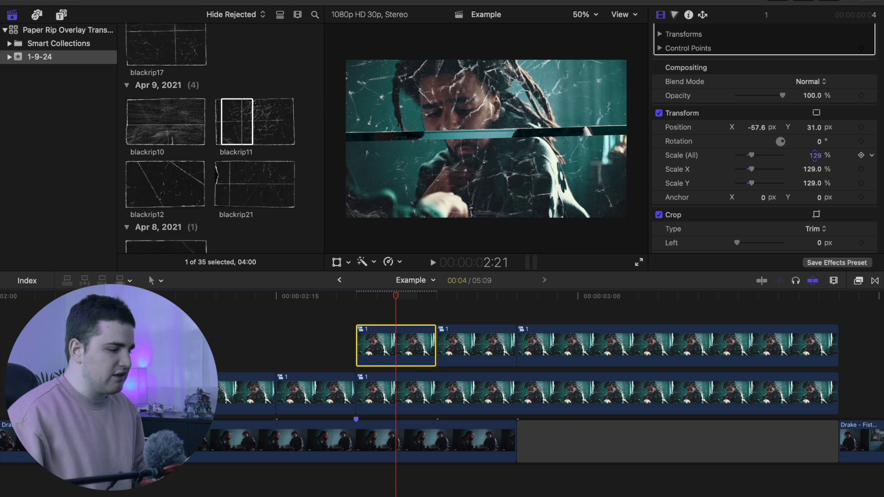
- Scale the second piece of the upper compound clip to 119% and shift its position slightly upward
{"action": "left_click", "coordinate": [471, 297]}
{"action": "left_click", "coordinate": [481, 342]}
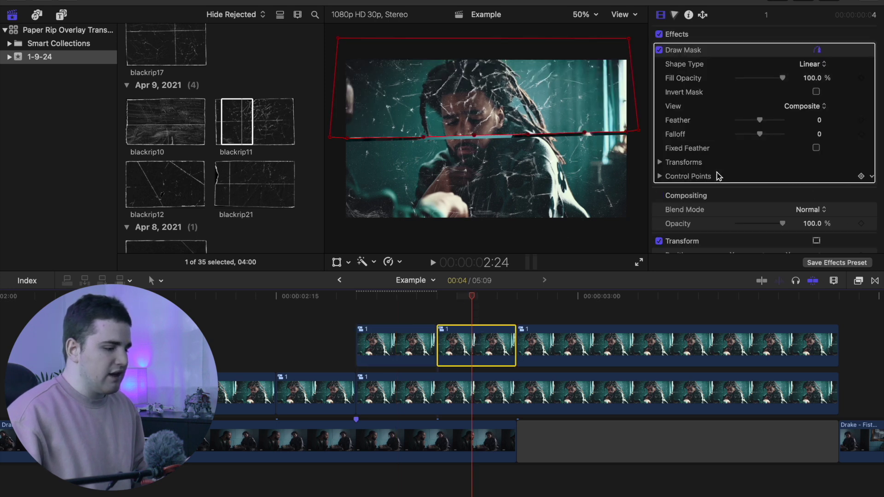
{"action": "scroll", "coordinate": [767, 184], "scroll_direction": "down", "scroll_amount": 5}
{"action": "left_click_drag", "start_coordinate": [816, 98], "coordinate": [811, 103]}
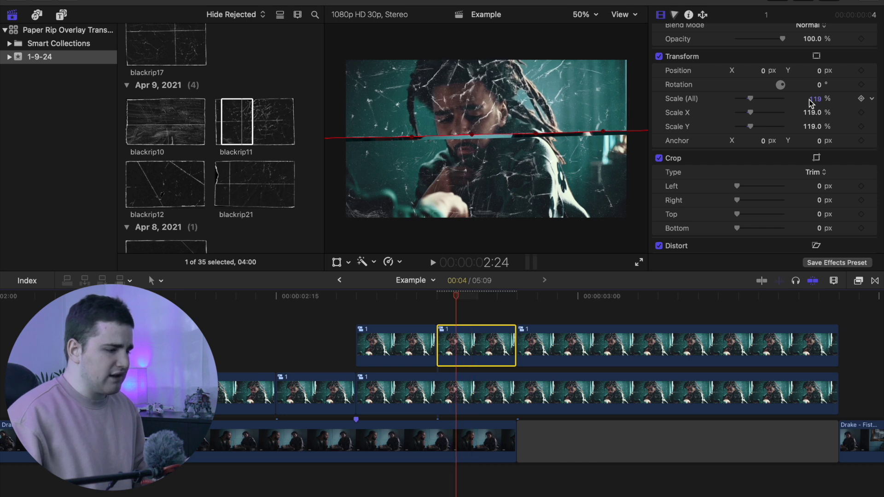
{"action": "left_click_drag", "start_coordinate": [821, 72], "coordinate": [782, 69]}
- Nudge the final upper compound clip piece slightly upward to open a gap along the tear, and hide its mask outline
{"action": "left_click", "coordinate": [555, 353]}
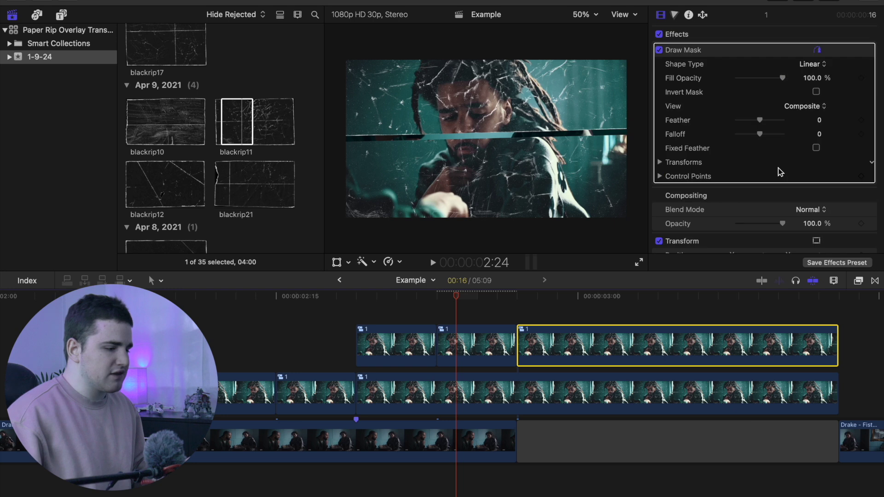
{"action": "scroll", "coordinate": [792, 177], "scroll_direction": "down", "scroll_amount": 5}
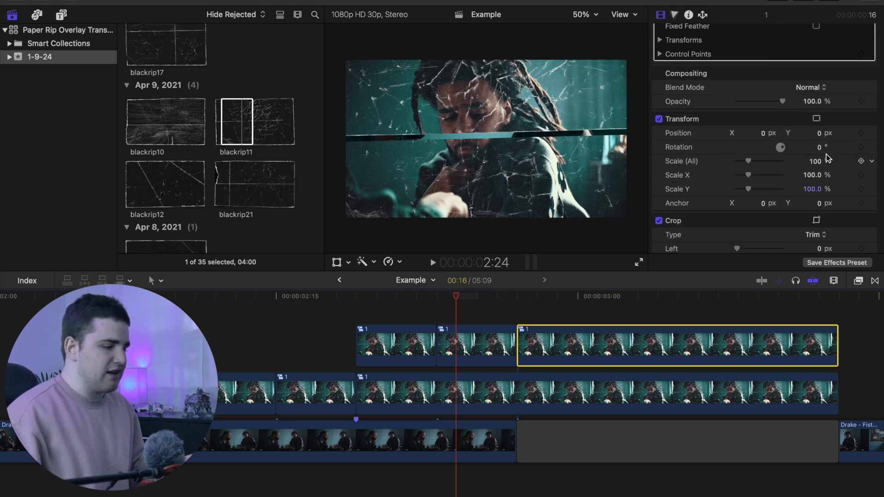
{"action": "left_click", "coordinate": [550, 321]}
{"action": "left_click", "coordinate": [560, 341]}
{"action": "scroll", "coordinate": [800, 173], "scroll_direction": "down", "scroll_amount": 5}
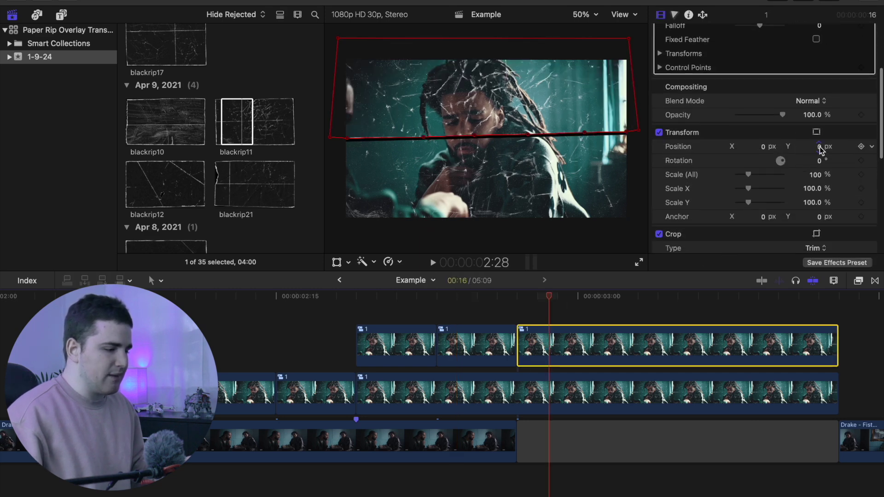
{"action": "left_click_drag", "start_coordinate": [820, 148], "coordinate": [820, 143]}
{"action": "scroll", "coordinate": [802, 162], "scroll_direction": "up", "scroll_amount": 5}
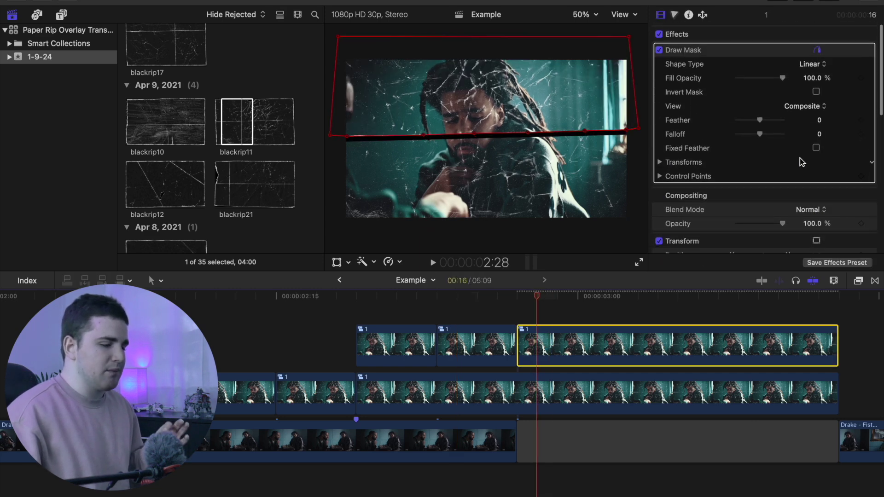
{"action": "left_click", "coordinate": [817, 50]}
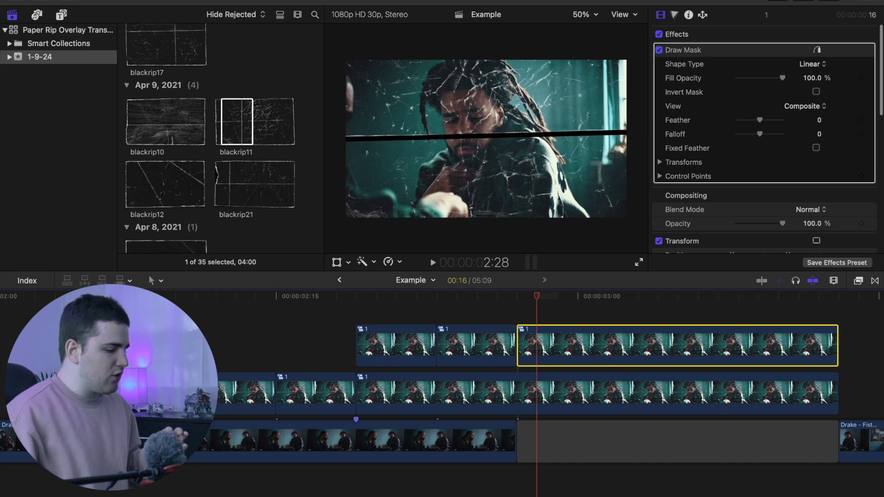
- Play the transition with both halves, and again with the three lower compound clip pieces disabled
{"action": "left_click", "coordinate": [162, 322]}
{"action": "key", "text": "space"}
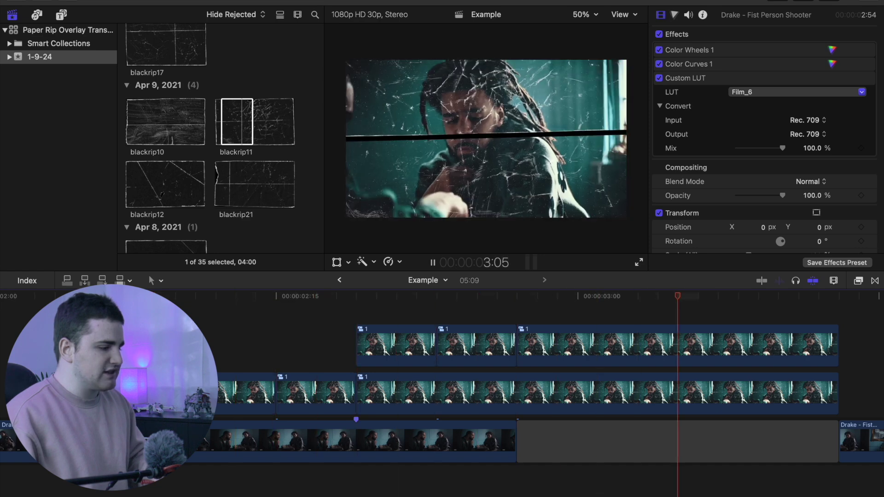
{"action": "key", "text": "space"}
{"action": "left_click_drag", "start_coordinate": [207, 387], "coordinate": [364, 404]}
{"action": "key", "text": "v"}
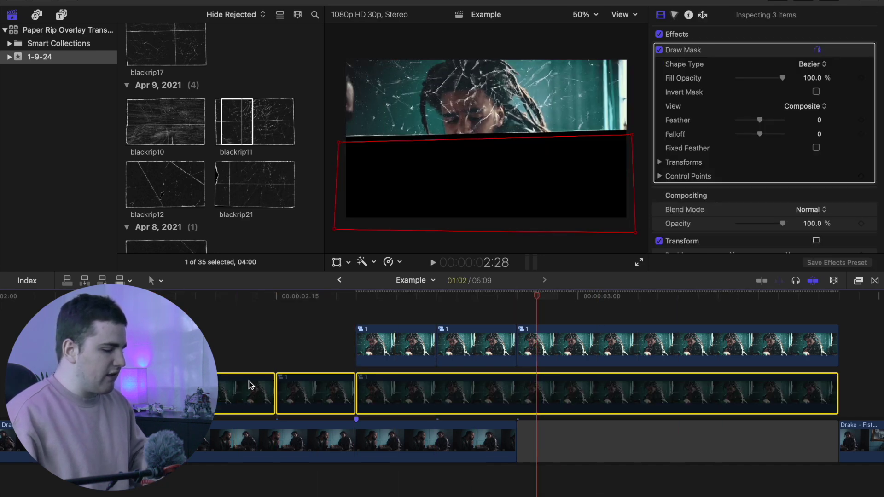
{"action": "left_click", "coordinate": [155, 313]}
{"action": "scroll", "coordinate": [442, 377], "scroll_direction": "right", "scroll_amount": 3}
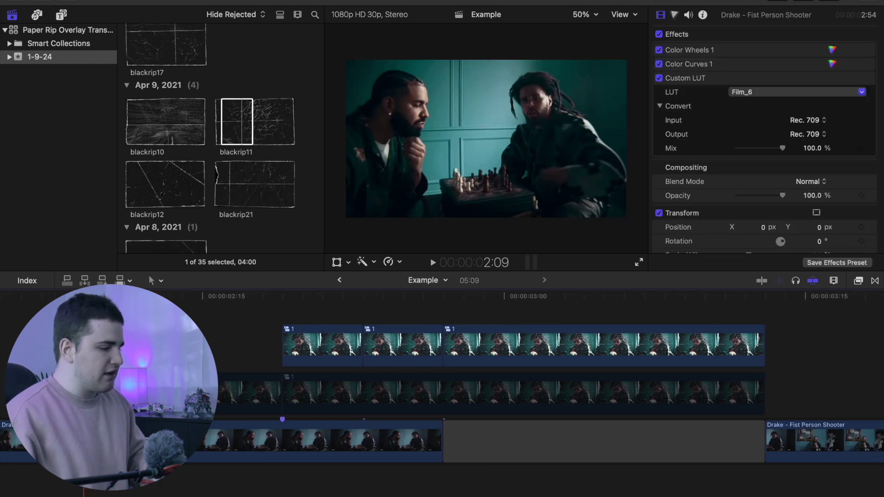
{"action": "key", "text": "space"}
{"action": "key", "text": "space"}
- Re-enable the three lower compound clip pieces and play the complete transition from before the first piece
{"action": "left_click", "coordinate": [258, 393]}
{"action": "left_click", "coordinate": [359, 397], "text": "super"}
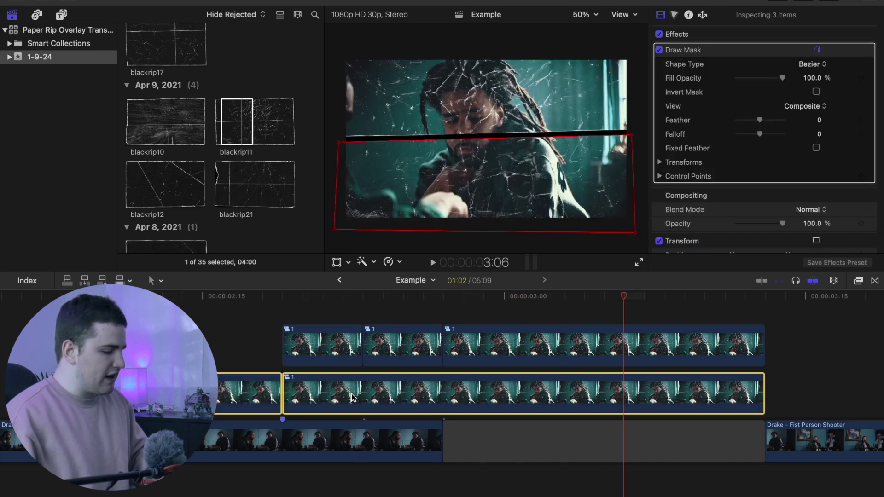
{"action": "left_click", "coordinate": [51, 323]}
{"action": "key", "text": "space"}
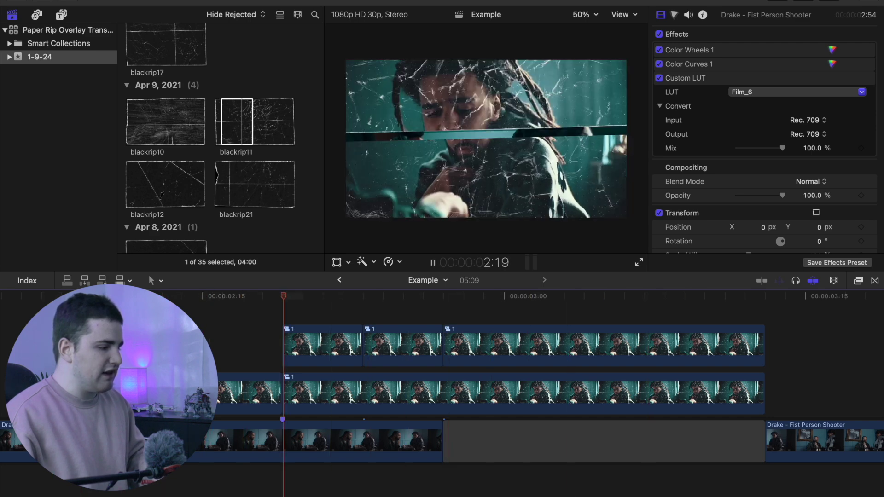
{"action": "key", "text": "space"}
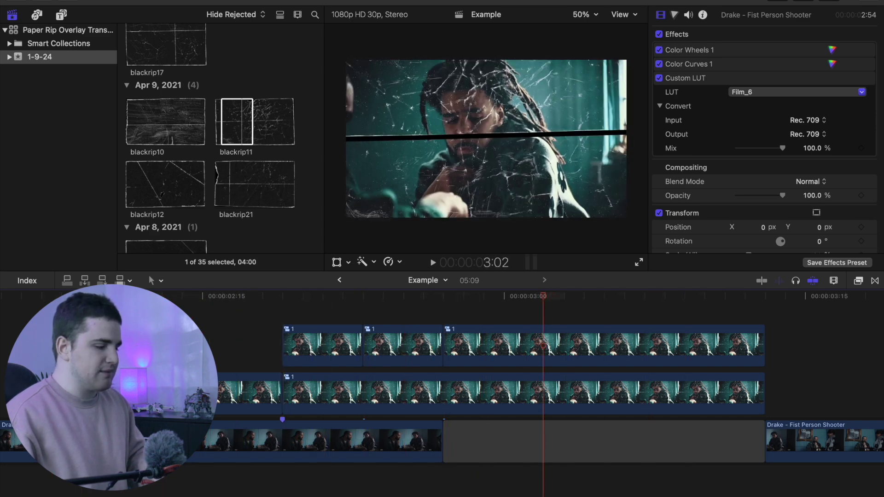
- Insert a freeze frame of the first frame of the clip that follows the gap
{"action": "left_click", "coordinate": [521, 337]}
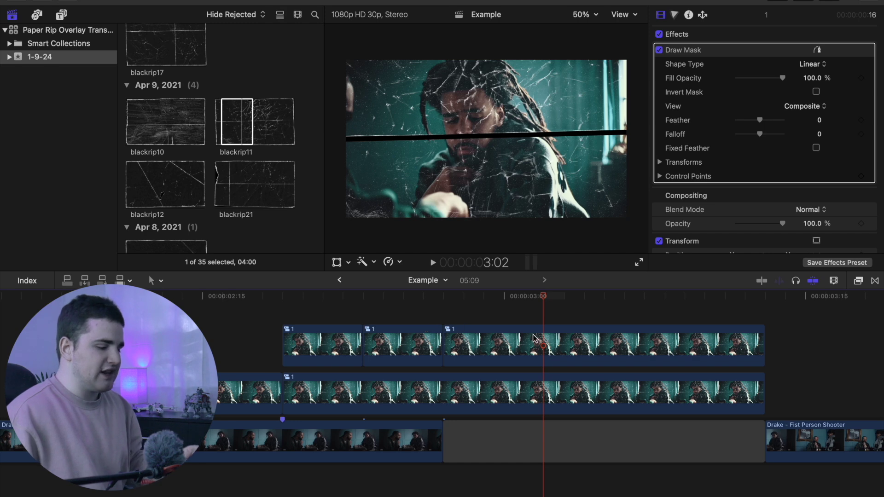
{"action": "scroll", "coordinate": [522, 337], "scroll_direction": "right", "scroll_amount": 5}
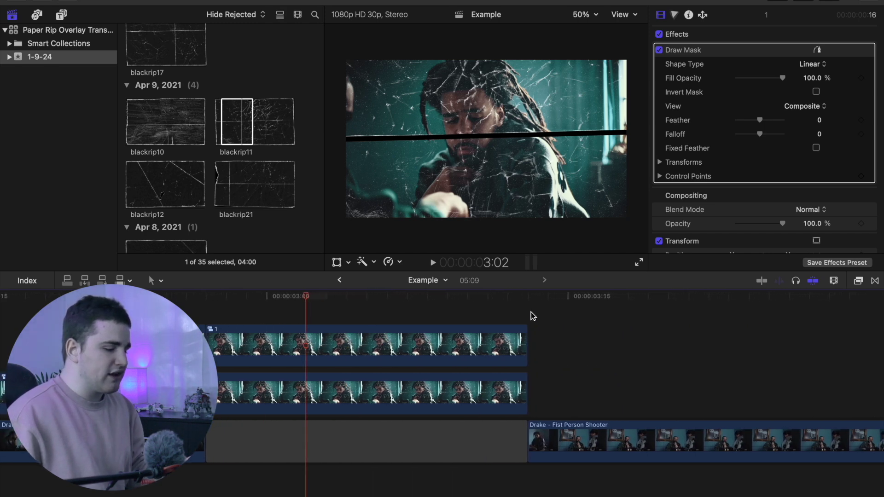
{"action": "left_click", "coordinate": [532, 331]}
{"action": "scroll", "coordinate": [547, 391], "scroll_direction": "right", "scroll_amount": 3}
{"action": "left_click_drag", "start_coordinate": [397, 307], "coordinate": [514, 321]}
{"action": "key", "text": "Up"}
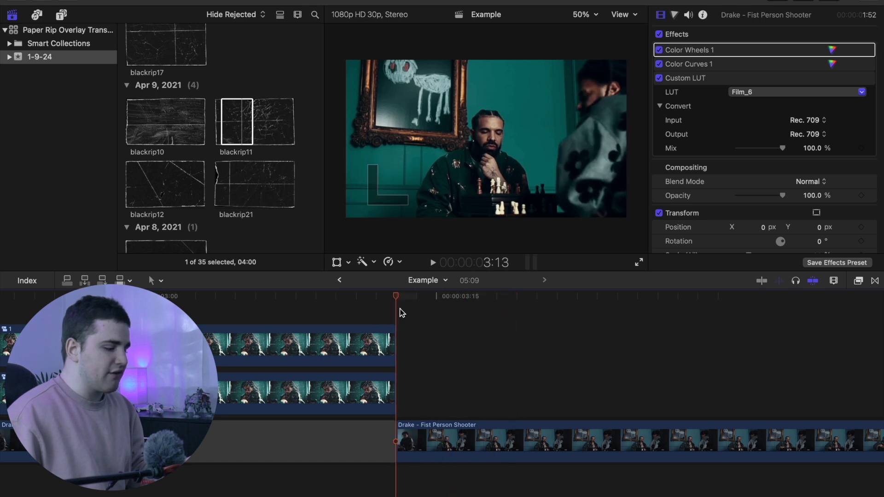
{"action": "left_click", "coordinate": [435, 437]}
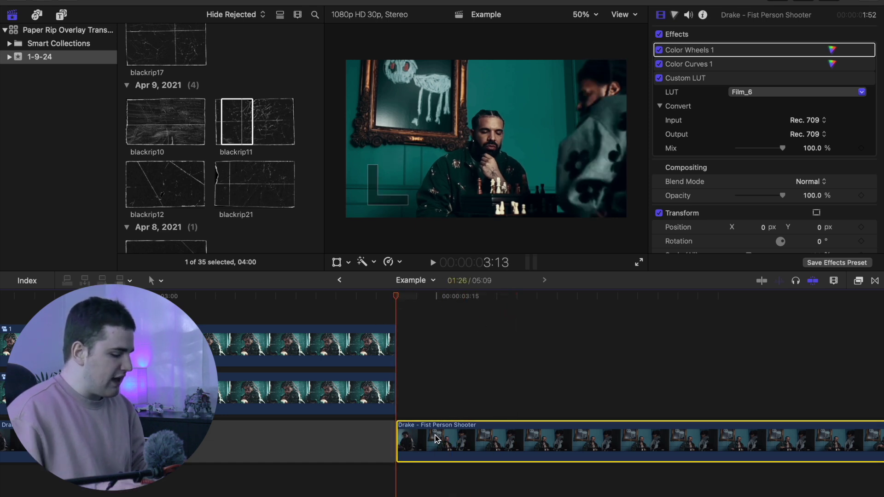
{"action": "key", "text": "alt+f"}
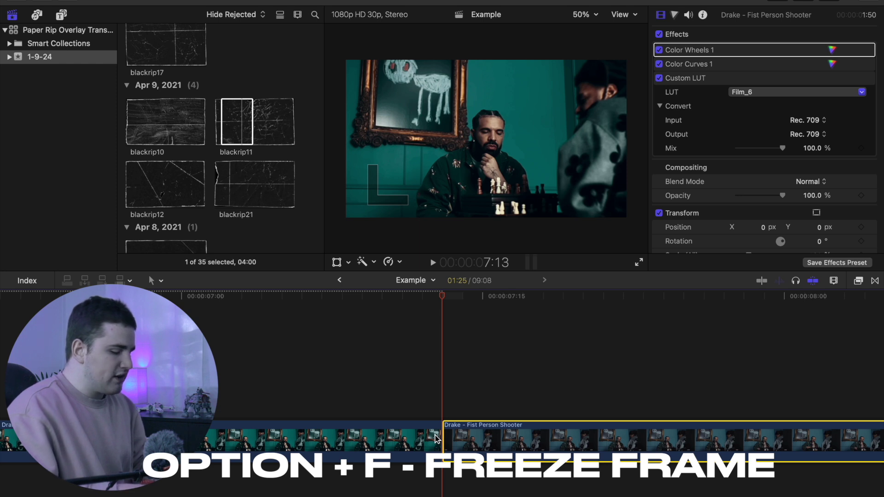
- Play from near the end of the new freeze frame into the moving clip
{"action": "key", "text": "super+minus"}
{"action": "key", "text": "super+minus"}
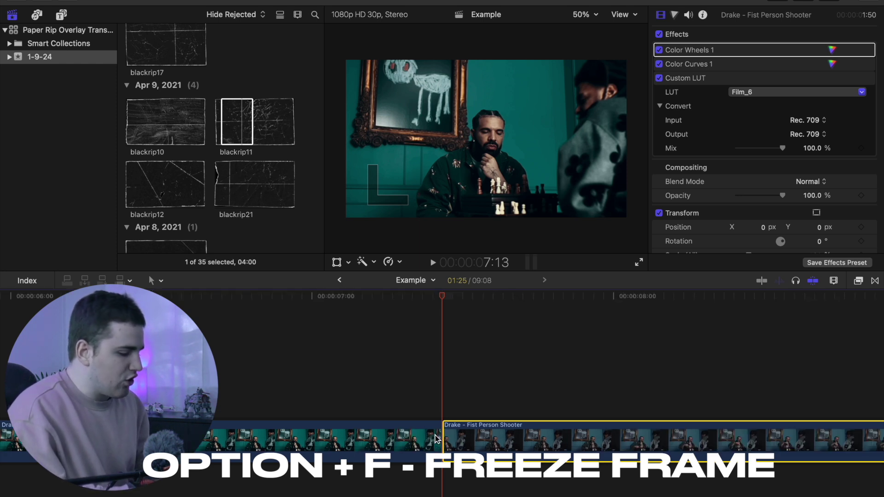
{"action": "scroll", "coordinate": [435, 437], "scroll_direction": "left", "scroll_amount": 5}
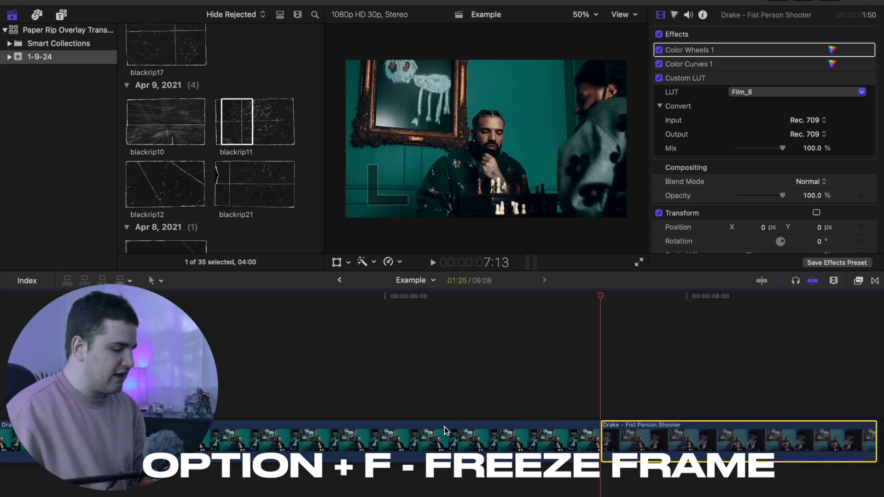
{"action": "left_click", "coordinate": [277, 374]}
{"action": "key", "text": "space"}
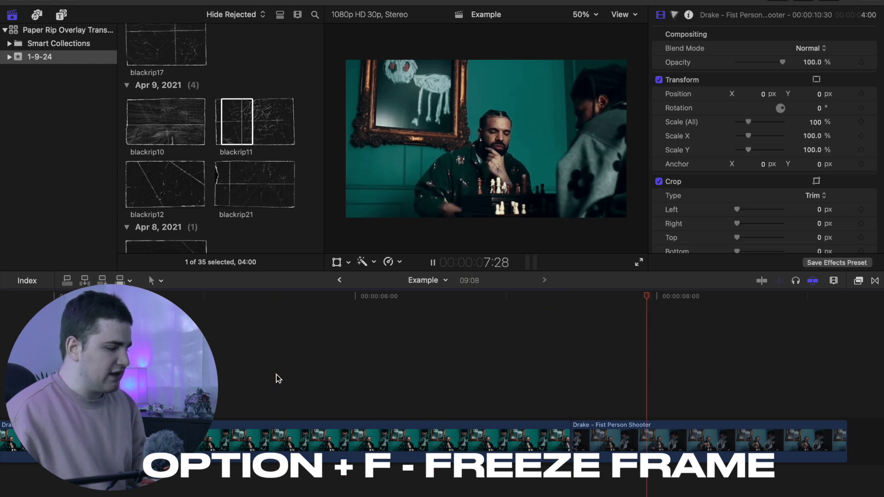
{"action": "key", "text": "space"}
{"action": "key", "text": "super+z"}
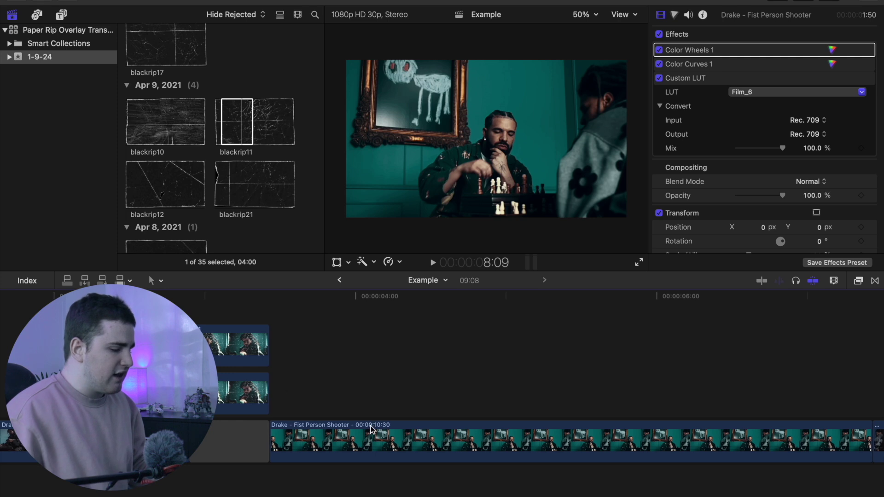
- Shorten the freeze frame clip to a duration of 1:16
{"action": "left_click", "coordinate": [391, 435]}
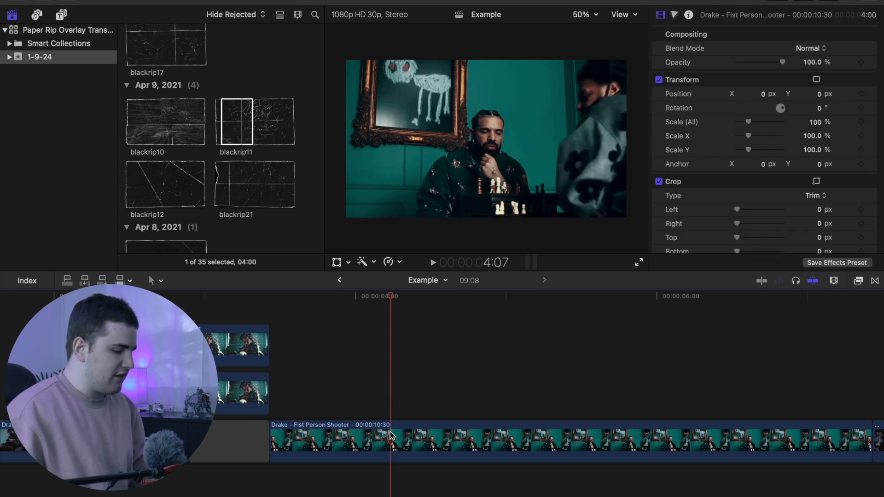
{"action": "scroll", "coordinate": [438, 423], "scroll_direction": "right", "scroll_amount": 5}
{"action": "left_click_drag", "start_coordinate": [732, 438], "coordinate": [357, 440]}
{"action": "scroll", "coordinate": [381, 438], "scroll_direction": "left", "scroll_amount": 5}
- Duplicate the shortened freeze frame onto the track above, starting right after the lower compound clip pieces
{"action": "left_click", "coordinate": [381, 437]}
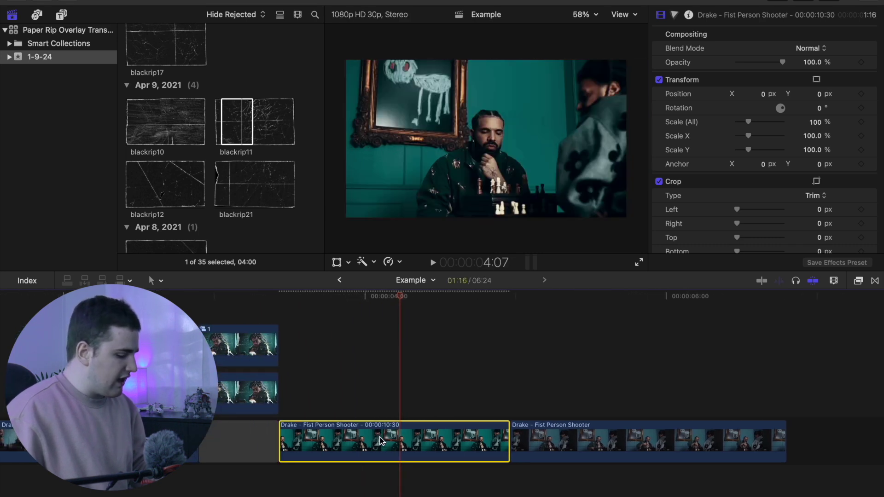
{"action": "left_click_drag", "start_coordinate": [390, 431], "coordinate": [380, 368]}
{"action": "left_click", "coordinate": [380, 367]}
{"action": "left_click", "coordinate": [382, 391]}
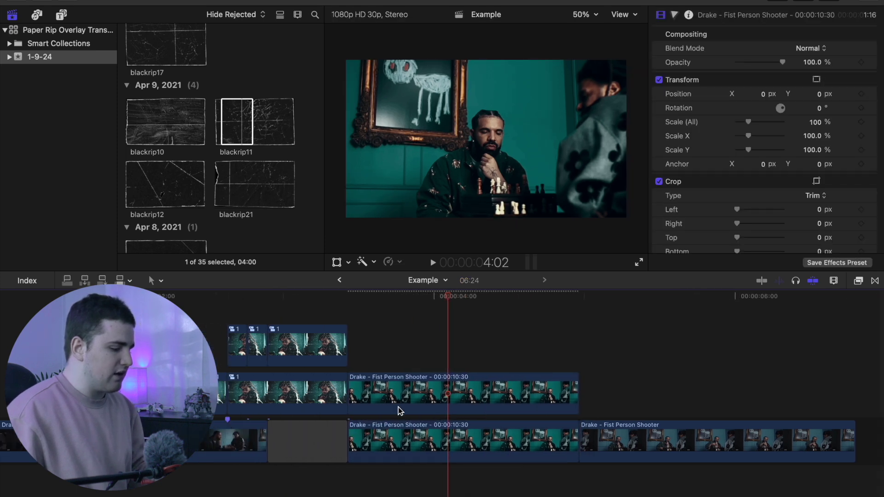
{"action": "scroll", "coordinate": [412, 428], "scroll_direction": "left", "scroll_amount": 8}
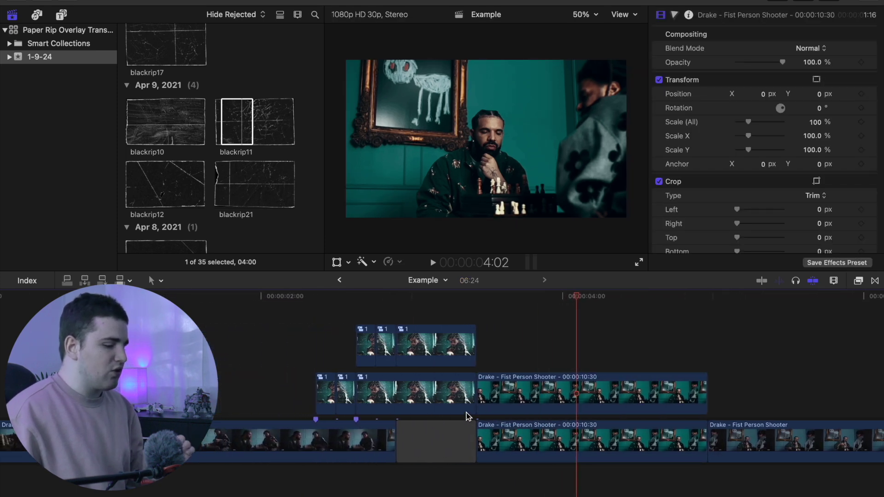
{"action": "scroll", "coordinate": [451, 413], "scroll_direction": "right", "scroll_amount": 3}
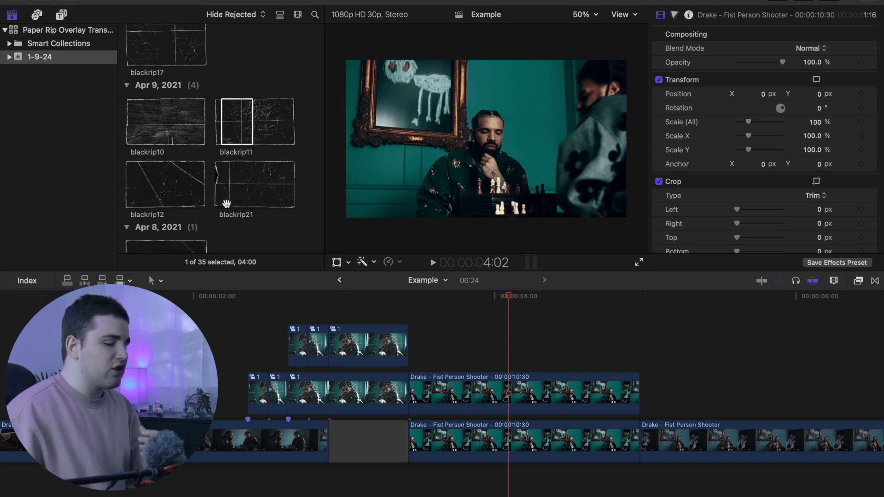
- Find the Overlay 1 compound clip among the event's clips and place it above the freeze frame copy
{"action": "scroll", "coordinate": [258, 178], "scroll_direction": "up", "scroll_amount": 15}
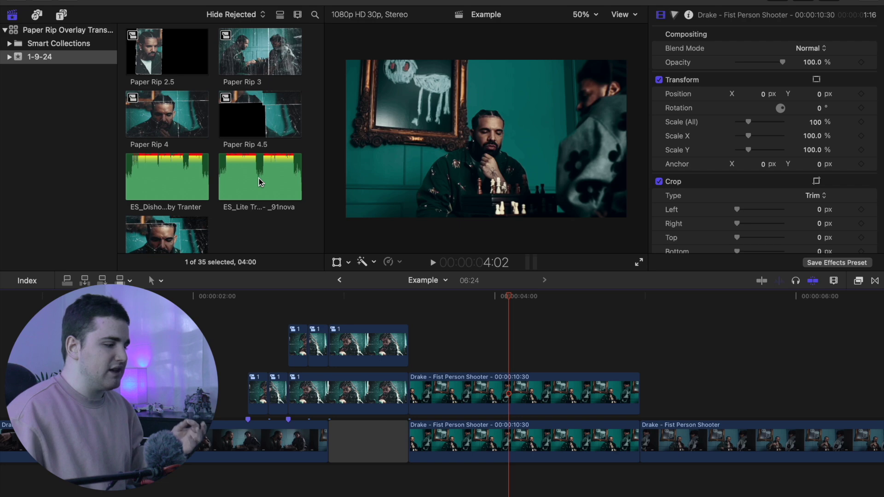
{"action": "scroll", "coordinate": [259, 179], "scroll_direction": "up", "scroll_amount": 10}
{"action": "scroll", "coordinate": [259, 178], "scroll_direction": "up", "scroll_amount": 8}
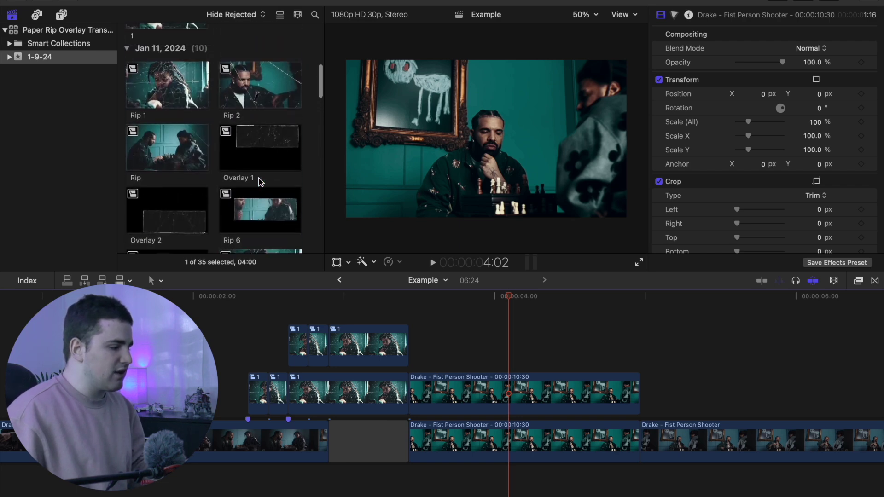
{"action": "left_click", "coordinate": [151, 155]}
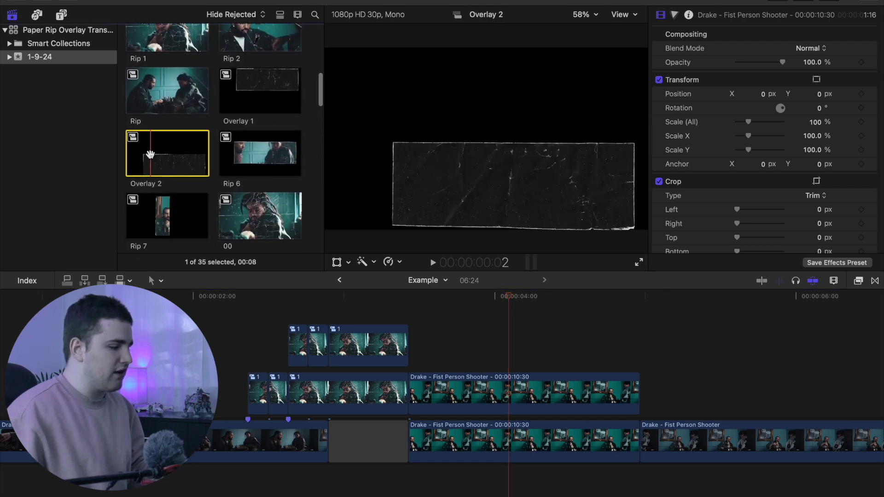
{"action": "left_click", "coordinate": [239, 97]}
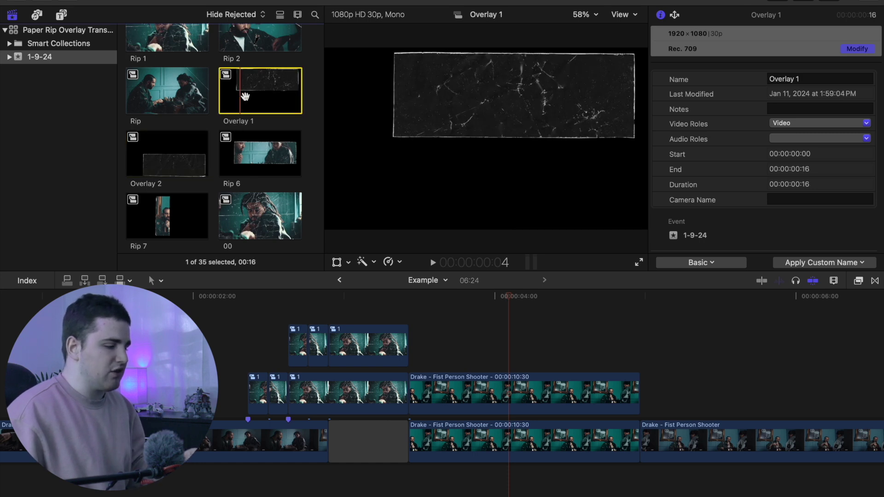
{"action": "left_click_drag", "start_coordinate": [245, 95], "coordinate": [443, 343]}
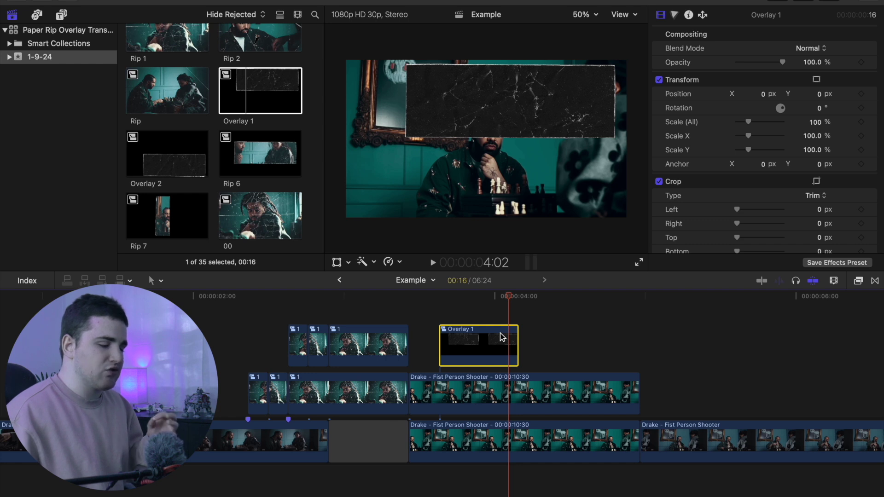
- Inspect the texture inside Overlay 1 with its mask outline hidden and Draw Mask off and on, and return to the Example project
{"action": "double_click", "coordinate": [486, 346]}
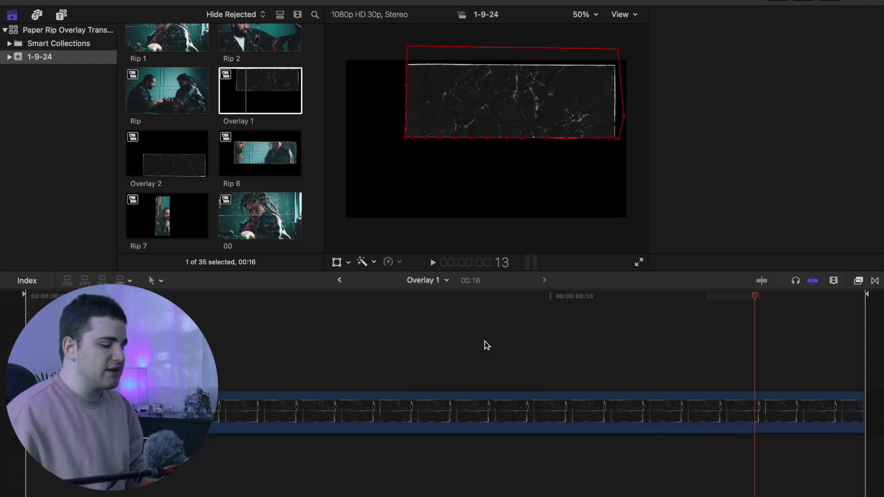
{"action": "left_click", "coordinate": [445, 361]}
{"action": "left_click", "coordinate": [444, 413]}
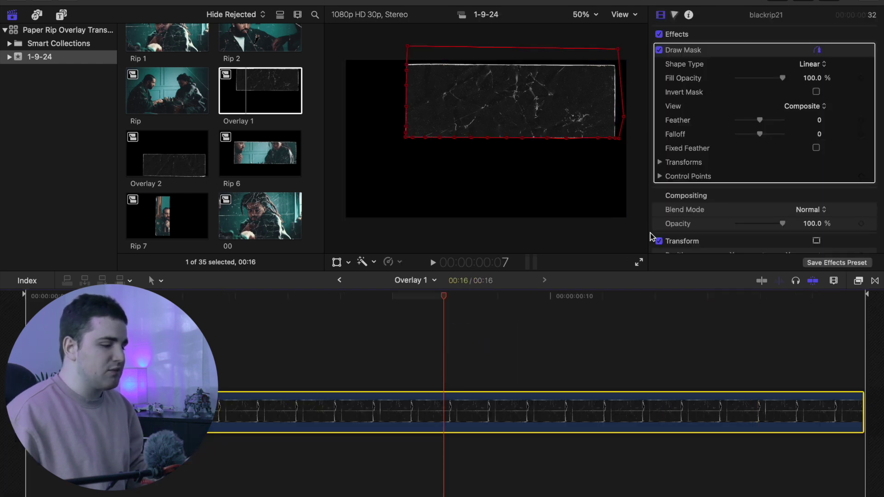
{"action": "left_click", "coordinate": [817, 51]}
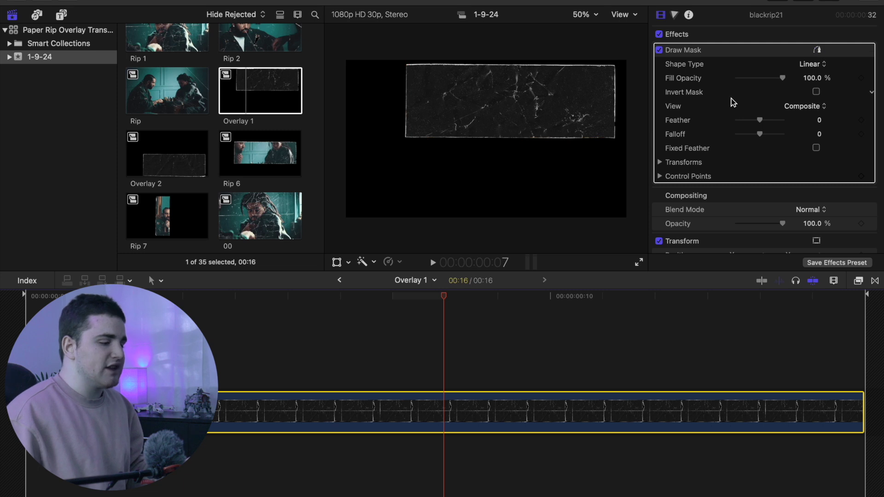
{"action": "left_click", "coordinate": [659, 51]}
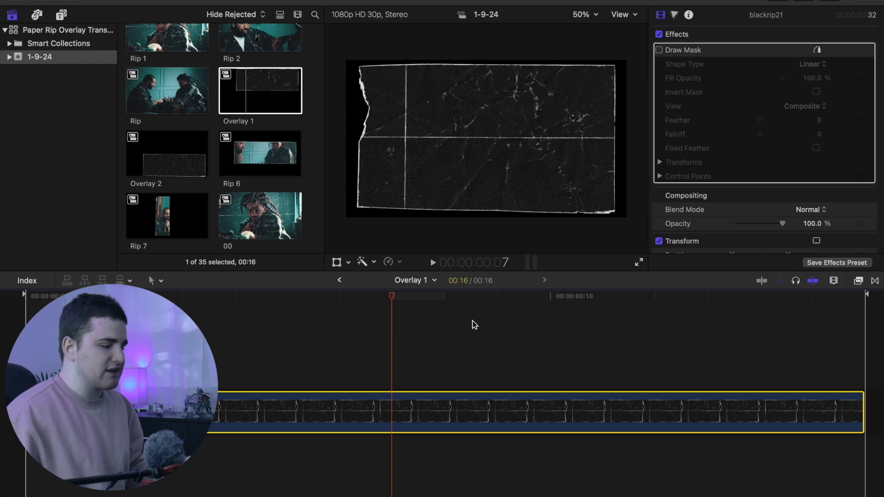
{"action": "left_click", "coordinate": [659, 50]}
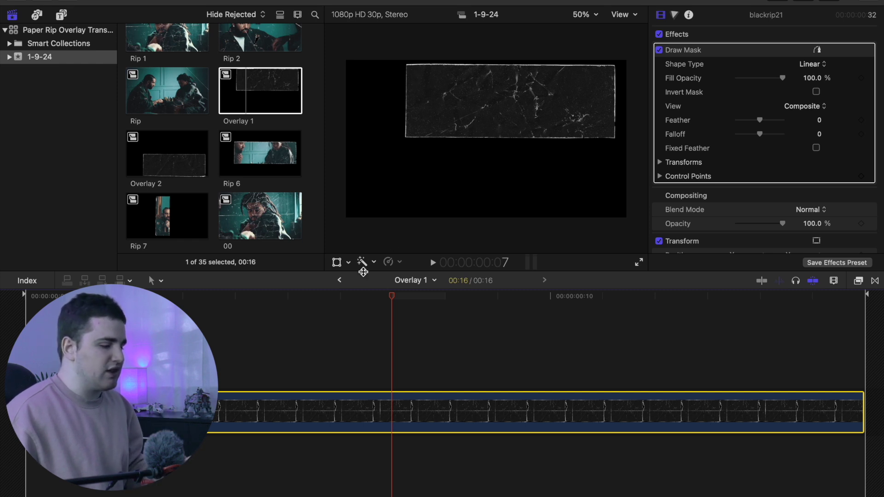
{"action": "left_click", "coordinate": [339, 280]}
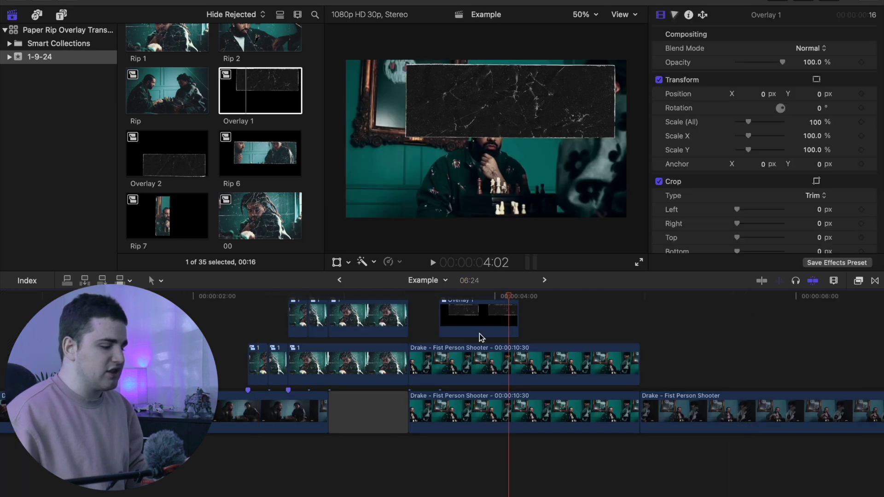
- Align Overlay 1 above the final compound clip pieces and move the freeze frame copy directly beneath it
{"action": "left_click_drag", "start_coordinate": [510, 298], "coordinate": [488, 297]}
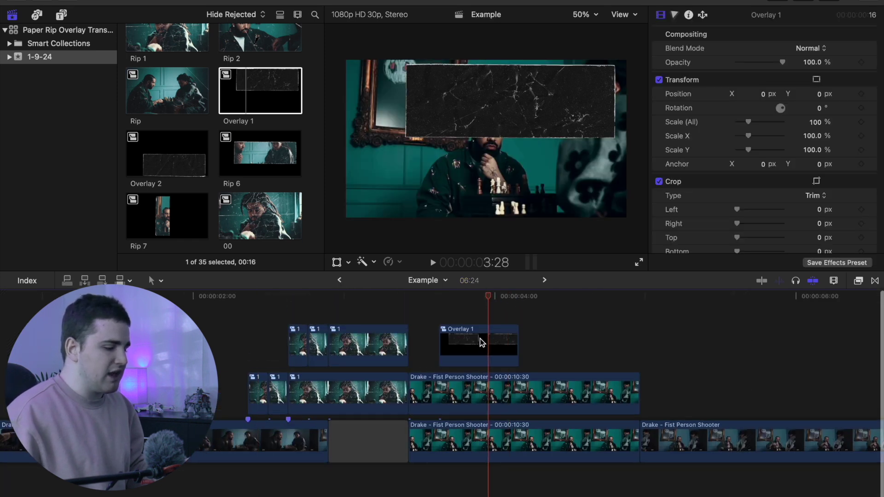
{"action": "left_click", "coordinate": [480, 339]}
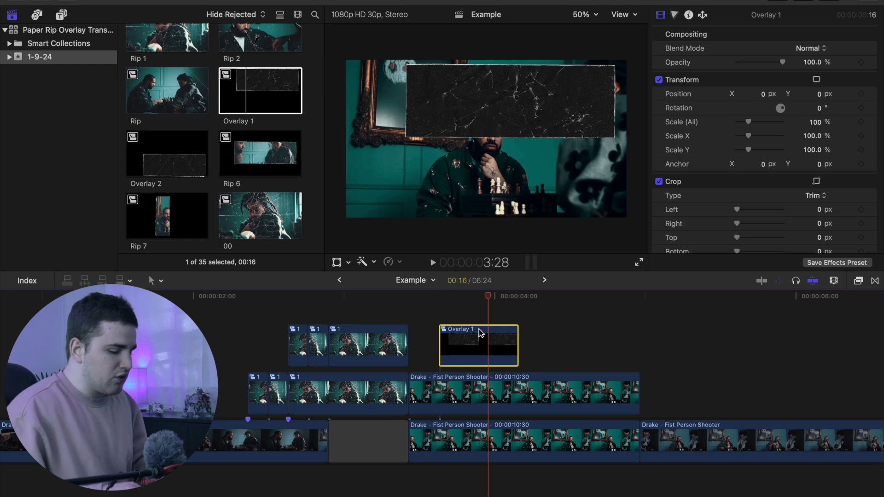
{"action": "key", "text": "super+equal"}
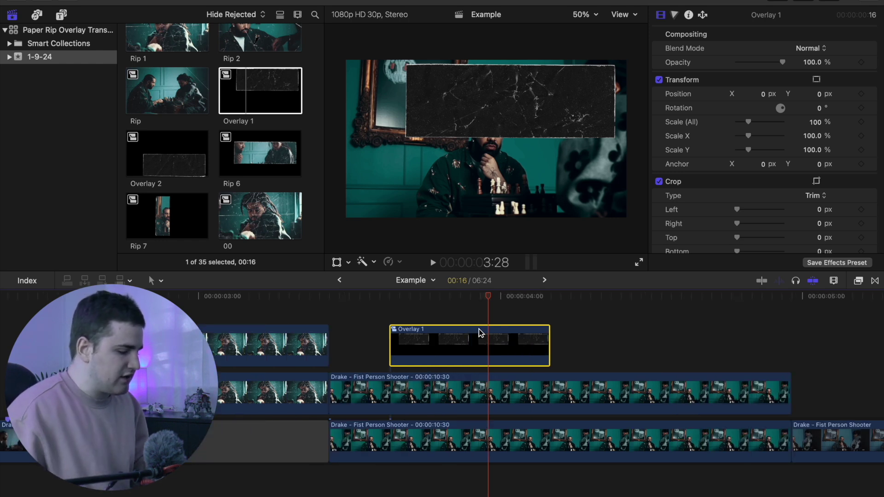
{"action": "key", "text": "super+equal"}
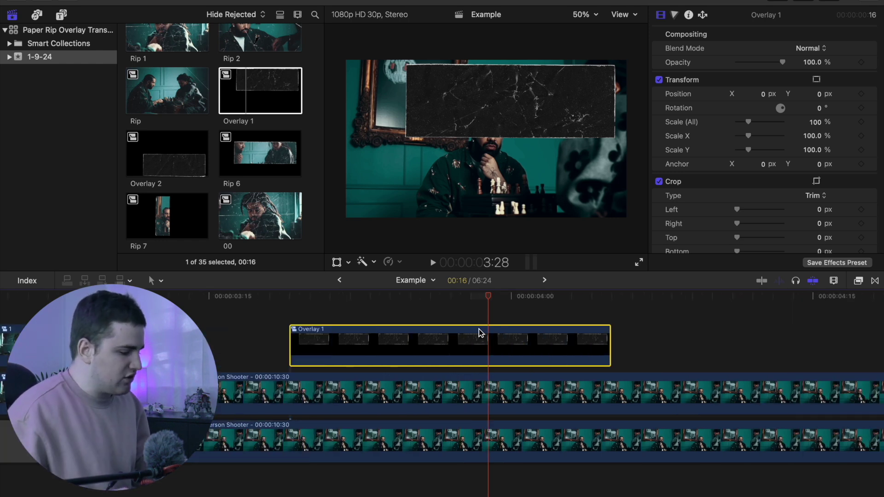
{"action": "scroll", "coordinate": [478, 328], "scroll_direction": "left", "scroll_amount": 10}
{"action": "left_click_drag", "start_coordinate": [626, 341], "coordinate": [231, 316]}
{"action": "left_click", "coordinate": [325, 320]}
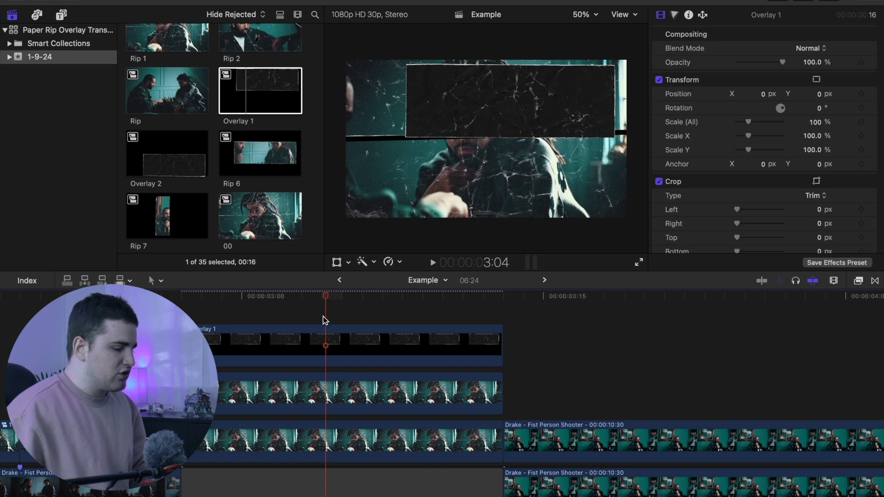
{"action": "left_click", "coordinate": [343, 330]}
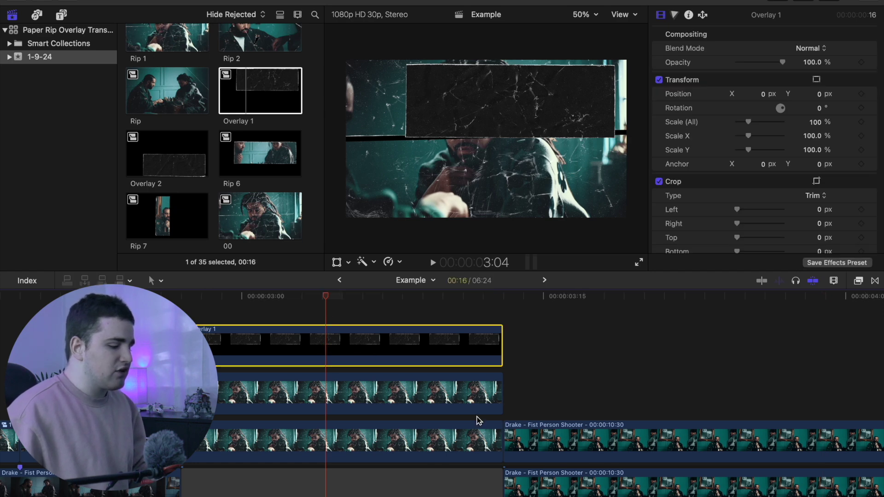
{"action": "left_click_drag", "start_coordinate": [527, 436], "coordinate": [220, 363]}
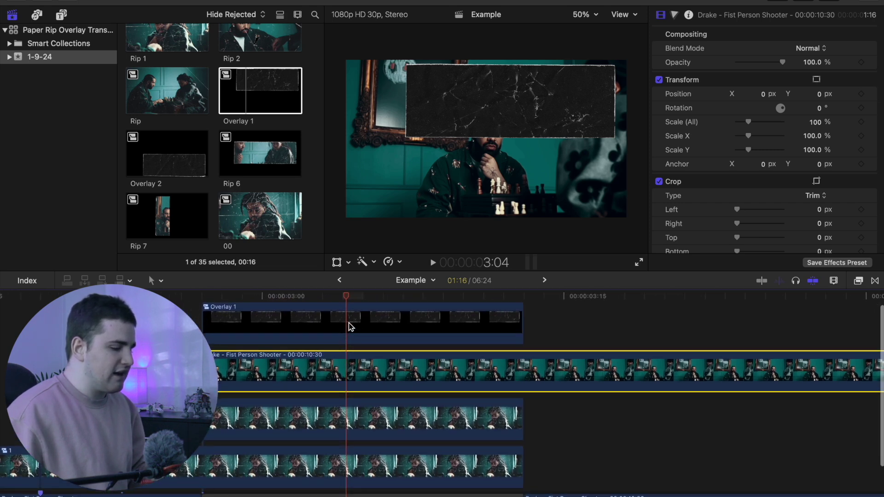
- Set the blend mode of Overlay 1 to Stencil Alpha
{"action": "left_click", "coordinate": [308, 328]}
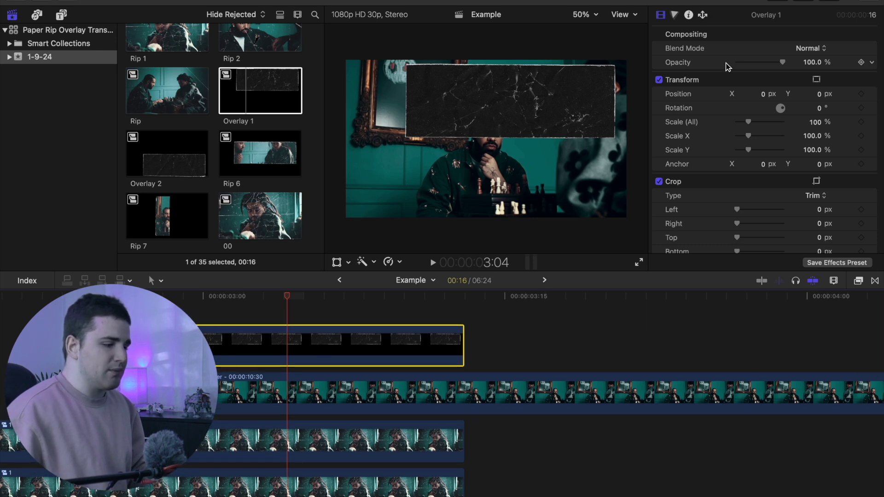
{"action": "left_click", "coordinate": [807, 49]}
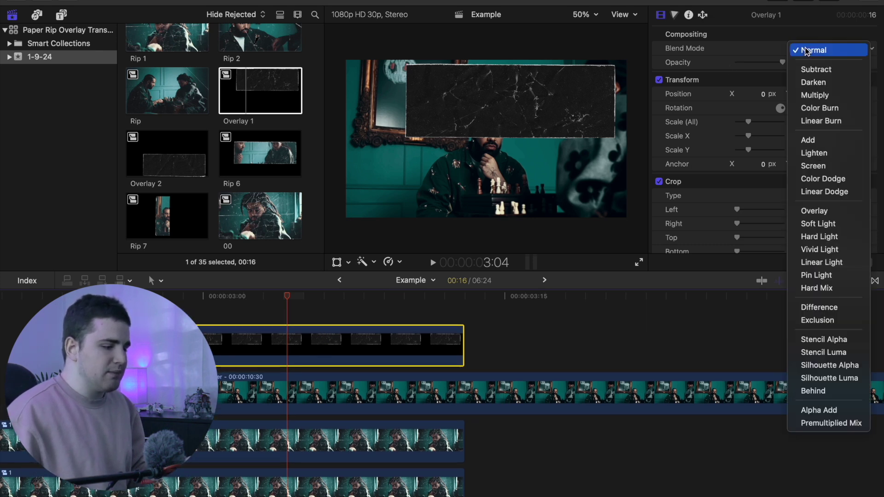
{"action": "left_click", "coordinate": [814, 343]}
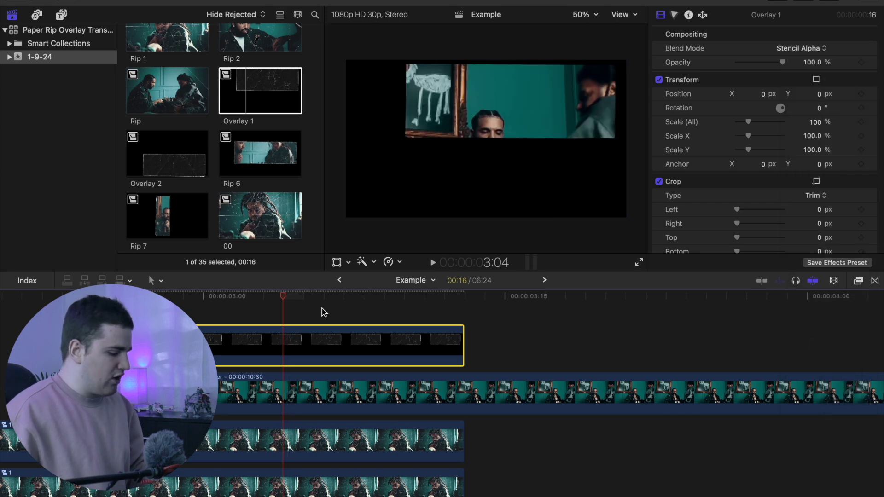
- Duplicate Overlay 1 directly above itself and set the upper copy's blend mode to Screen
{"action": "left_click_drag", "start_coordinate": [296, 338], "coordinate": [305, 329]}
{"action": "left_click", "coordinate": [266, 325]}
{"action": "left_click", "coordinate": [804, 47]}
{"action": "scroll", "coordinate": [792, 49], "scroll_direction": "up", "scroll_amount": 10}
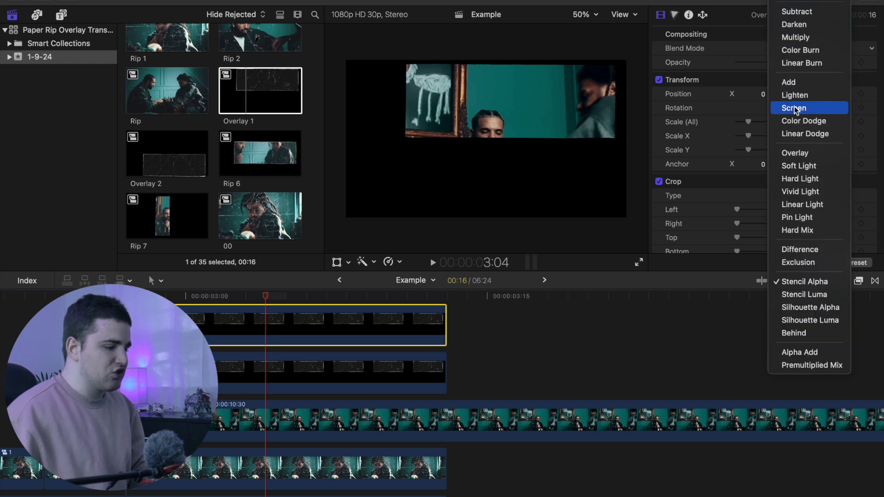
{"action": "left_click", "coordinate": [794, 109]}
{"action": "left_click", "coordinate": [248, 371]}
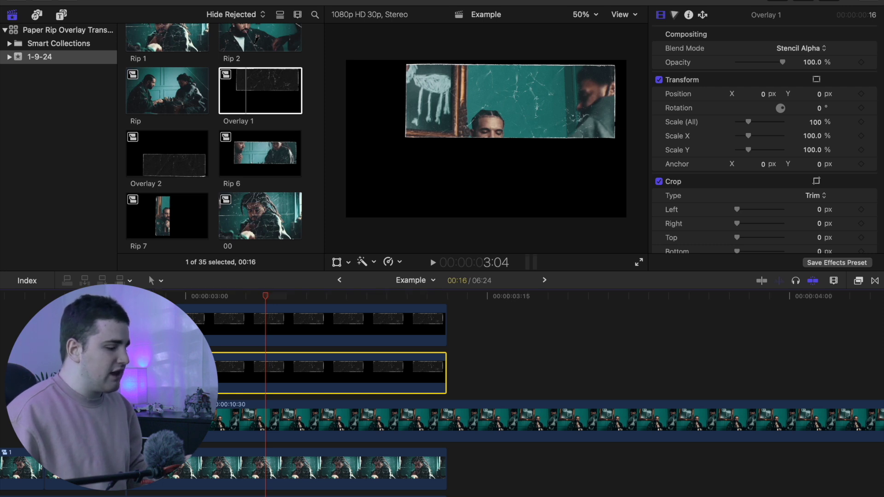
{"action": "scroll", "coordinate": [448, 309], "scroll_direction": "up", "scroll_amount": 2}
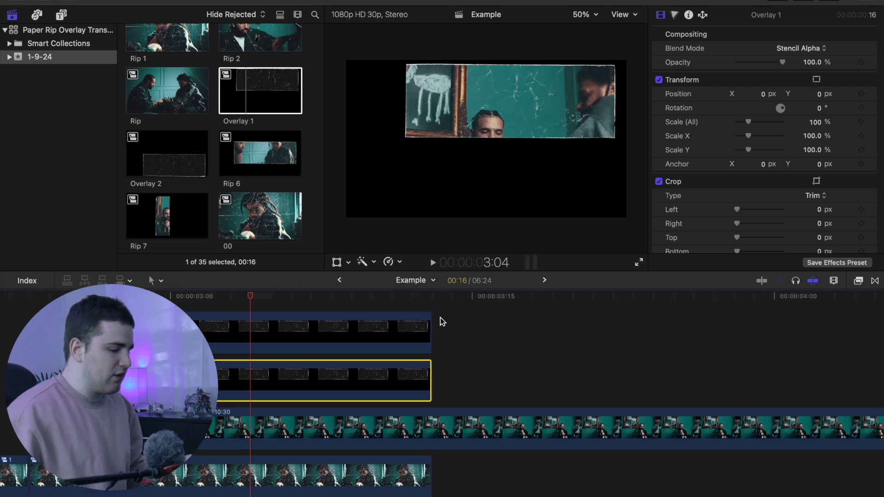
- Trim the end of the freeze frame beneath the two Overlay 1 clips to match where they end
{"action": "left_click", "coordinate": [435, 318]}
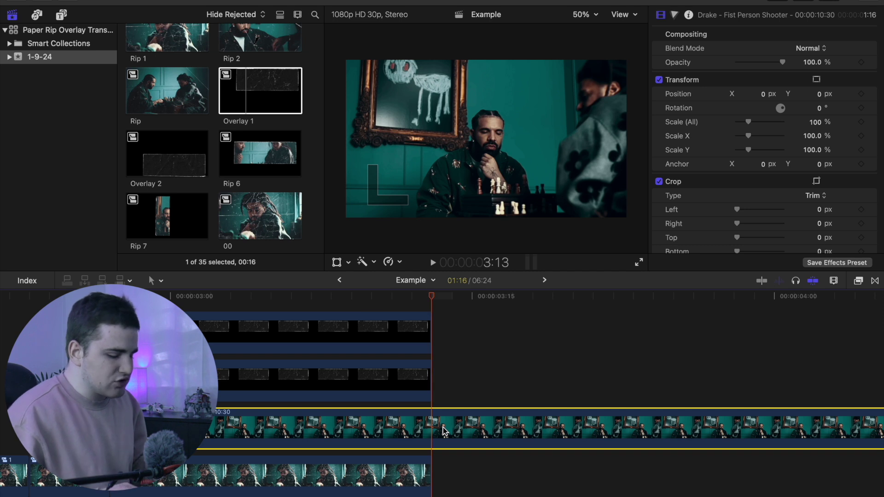
{"action": "left_click", "coordinate": [444, 431]}
{"action": "key", "text": "alt+]"}
{"action": "scroll", "coordinate": [444, 428], "scroll_direction": "down", "scroll_amount": 5}
{"action": "scroll", "coordinate": [444, 428], "scroll_direction": "left", "scroll_amount": 5}
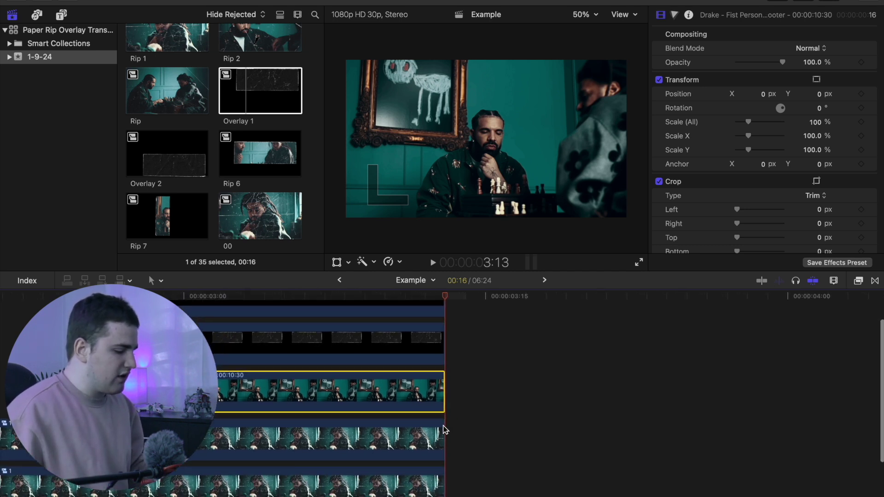
{"action": "scroll", "coordinate": [447, 426], "scroll_direction": "up", "scroll_amount": 5}
{"action": "scroll", "coordinate": [447, 426], "scroll_direction": "left", "scroll_amount": 2}
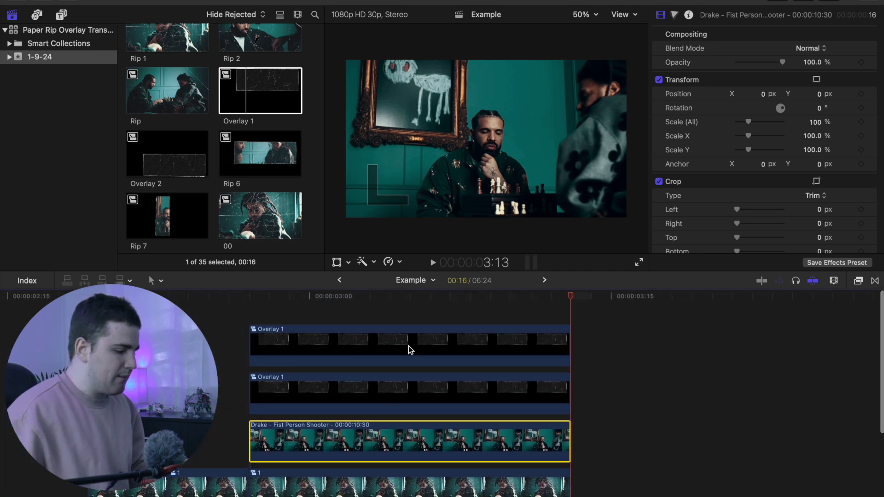
- Combine both Overlay 1 clips and the freeze frame beneath them into a compound clip named 2
{"action": "left_click", "coordinate": [387, 317]}
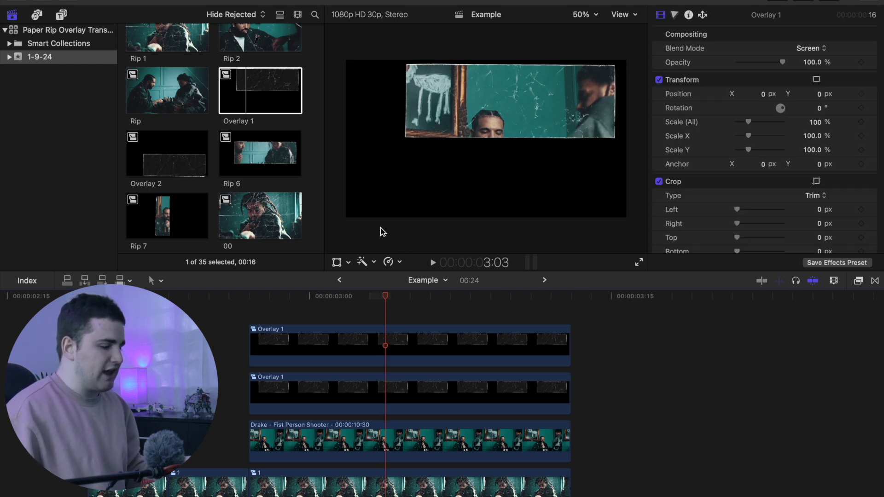
{"action": "left_click_drag", "start_coordinate": [214, 344], "coordinate": [319, 450]}
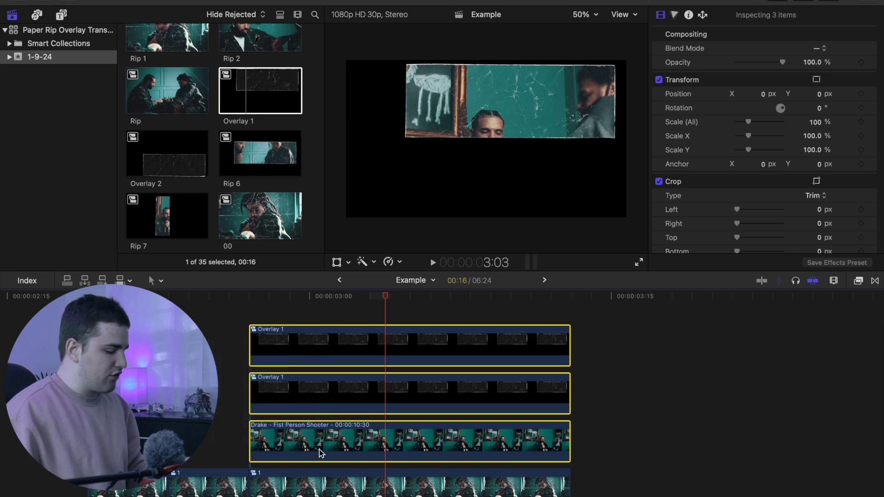
{"action": "key", "text": "alt+g"}
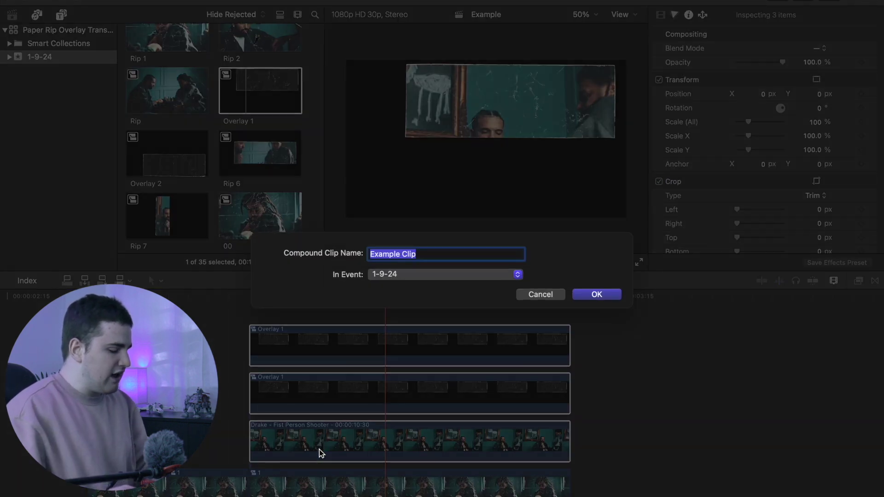
{"action": "type", "text": "2"}
{"action": "key", "text": "Return"}
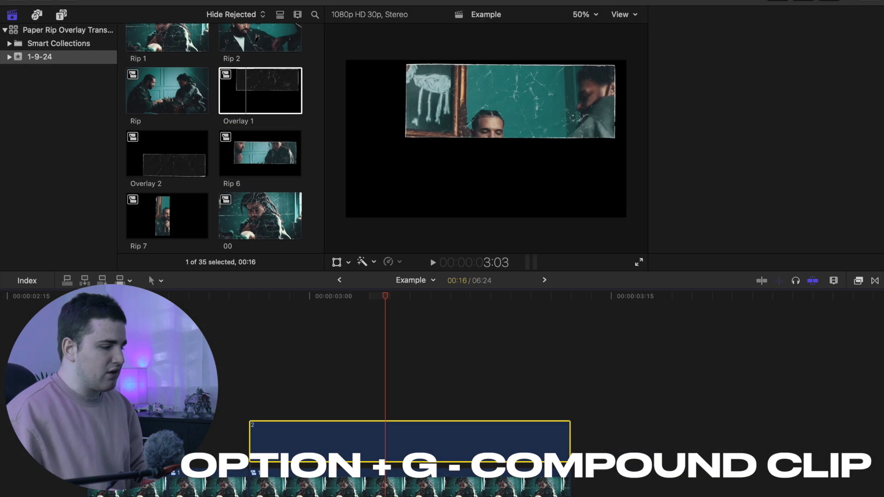
{"action": "scroll", "coordinate": [442, 343], "scroll_direction": "down", "scroll_amount": 4}
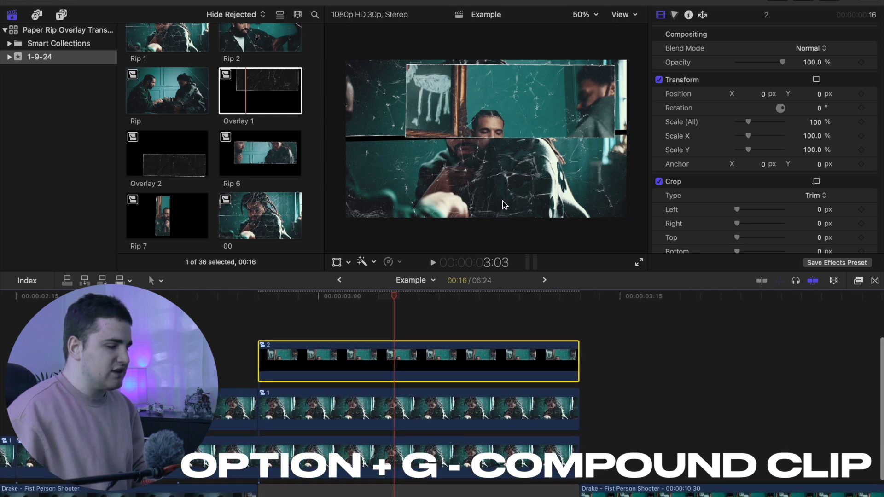
- Cut compound clip 2 at 3:01 and 3:05 to split it into three pieces
{"action": "scroll", "coordinate": [441, 353], "scroll_direction": "right", "scroll_amount": 3}
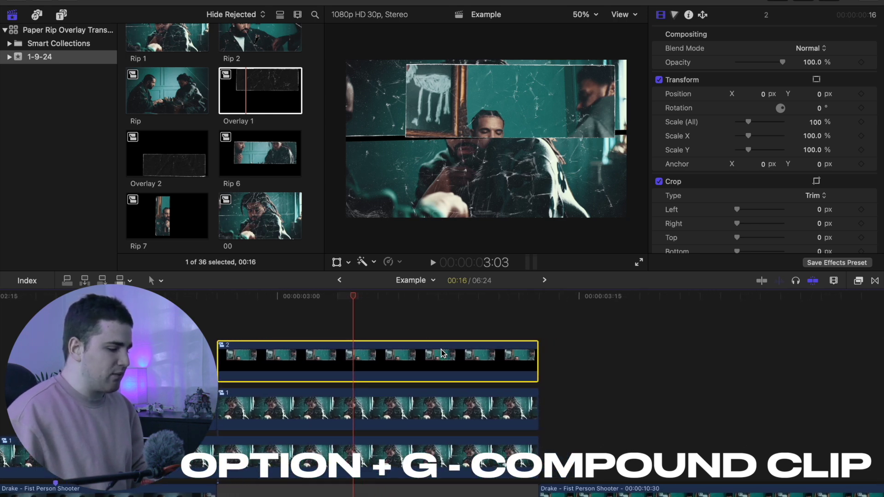
{"action": "left_click", "coordinate": [202, 328]}
{"action": "key", "text": "space"}
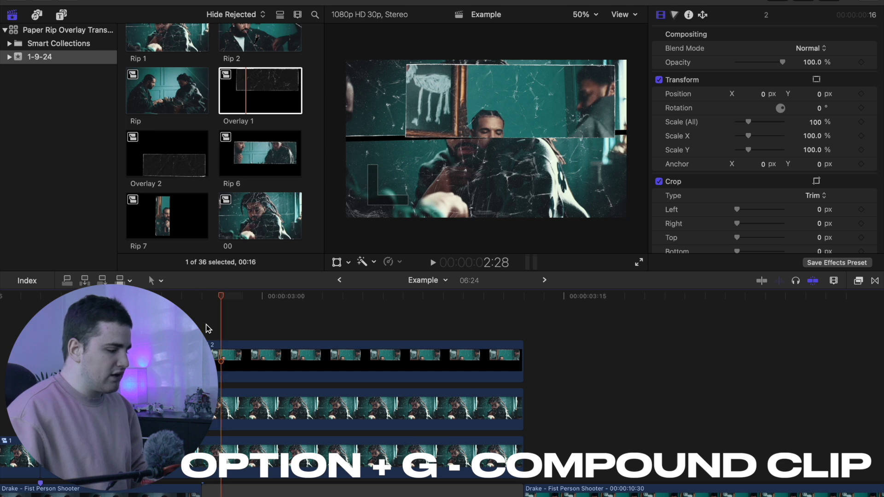
{"action": "left_click", "coordinate": [282, 353]}
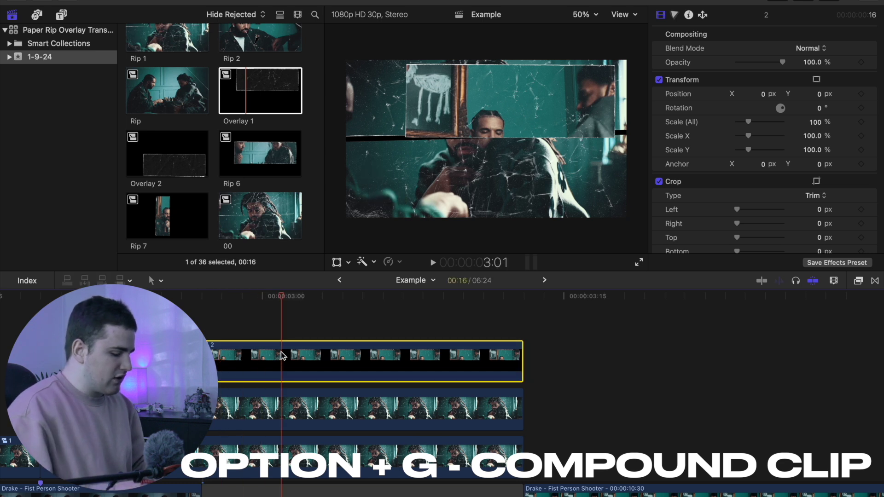
{"action": "key", "text": "super+b"}
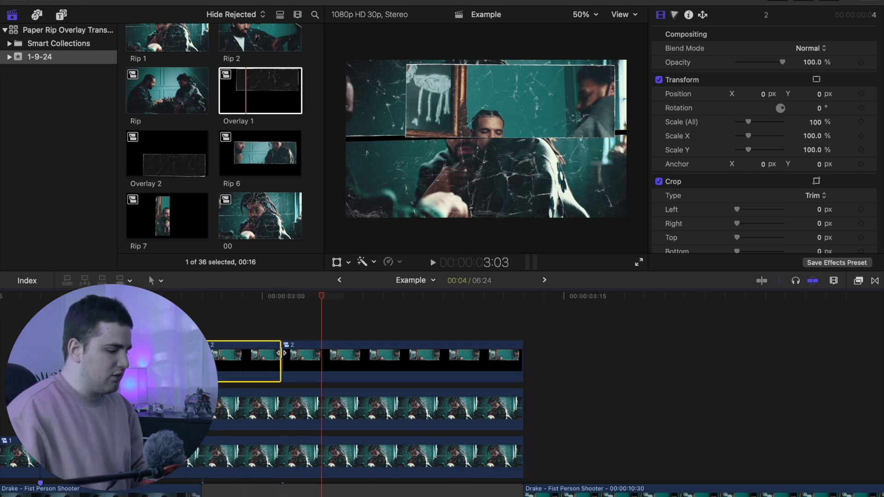
{"action": "left_click", "coordinate": [312, 356]}
{"action": "key", "text": "super+b"}
- Scale the first piece of compound clip 2 to 107% and lower its Y position to about -46.5 px
{"action": "left_click", "coordinate": [248, 330]}
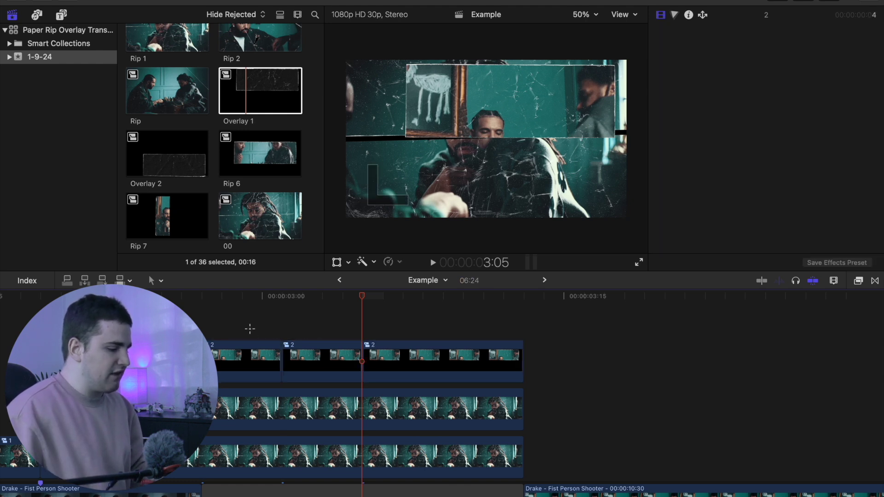
{"action": "left_click", "coordinate": [240, 363]}
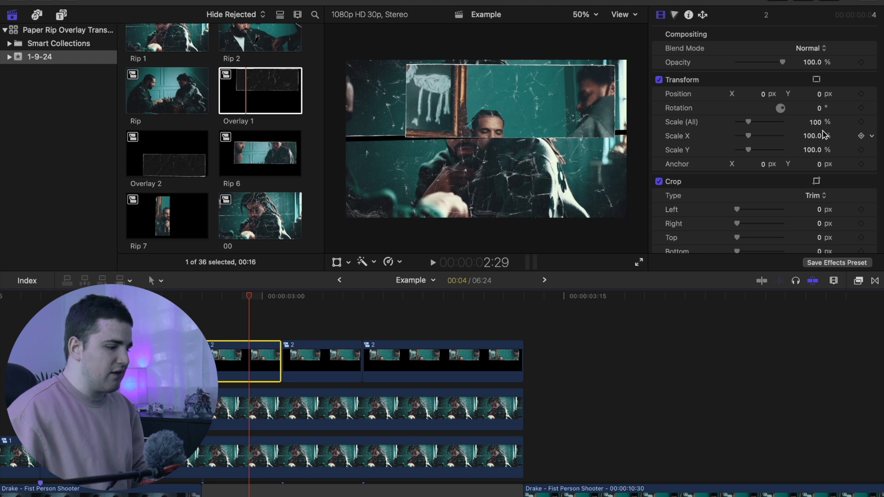
{"action": "left_click_drag", "start_coordinate": [813, 123], "coordinate": [817, 104]}
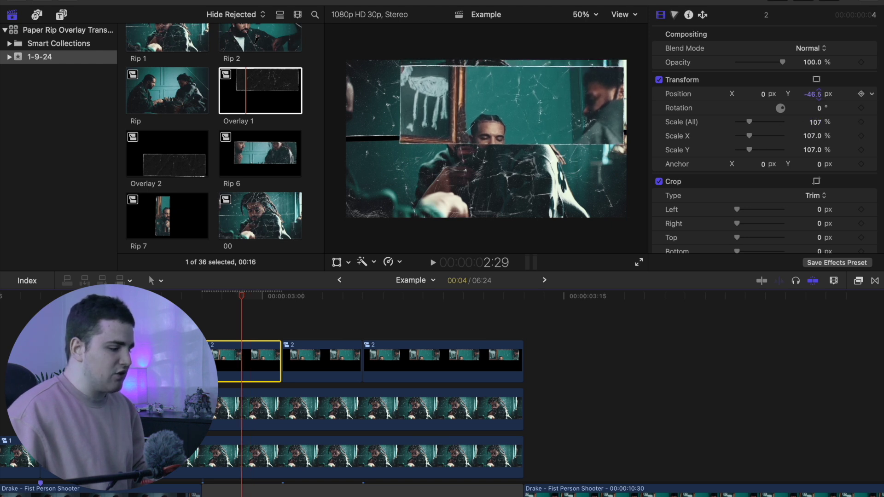
- Scale the second piece of compound clip 2 to 127% and position it at X -144.4 px, Y -126.6 px
{"action": "left_click", "coordinate": [314, 352]}
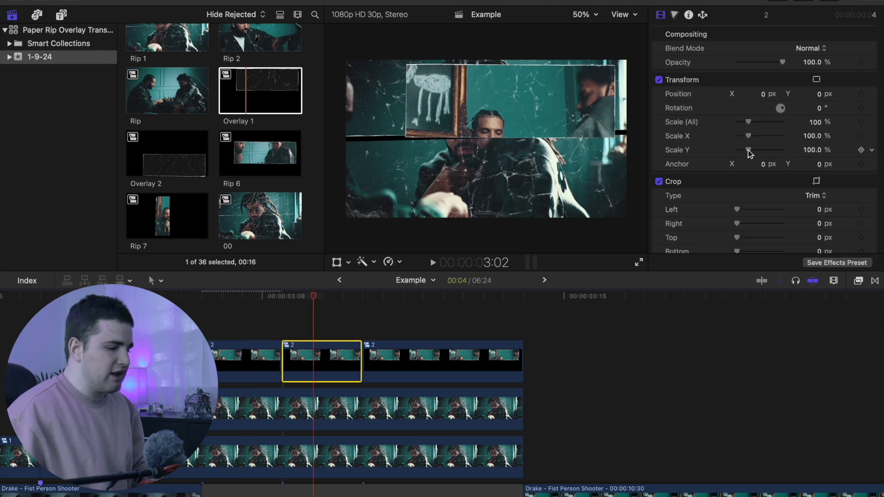
{"action": "left_click_drag", "start_coordinate": [815, 122], "coordinate": [820, 110]}
{"action": "left_click_drag", "start_coordinate": [764, 94], "coordinate": [761, 94]}
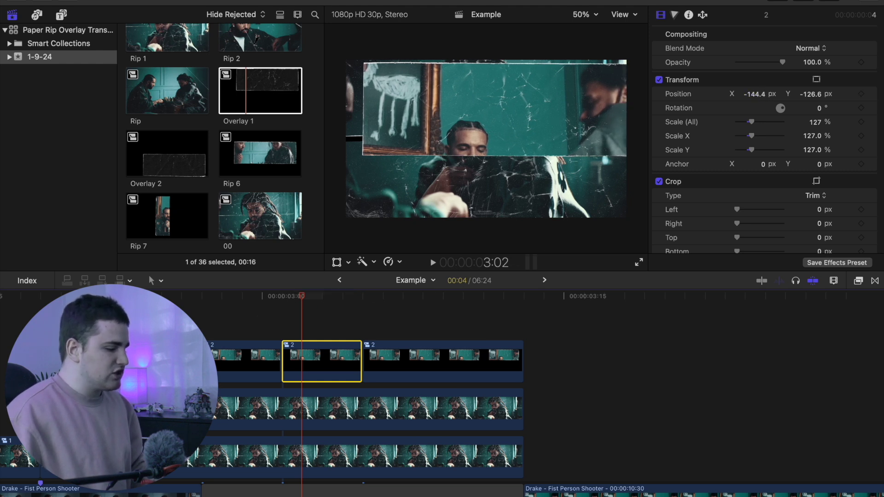
- Hide the Draw Mask outline and play back the stepped movement of the compound clip 2 pieces
{"action": "left_click", "coordinate": [122, 456]}
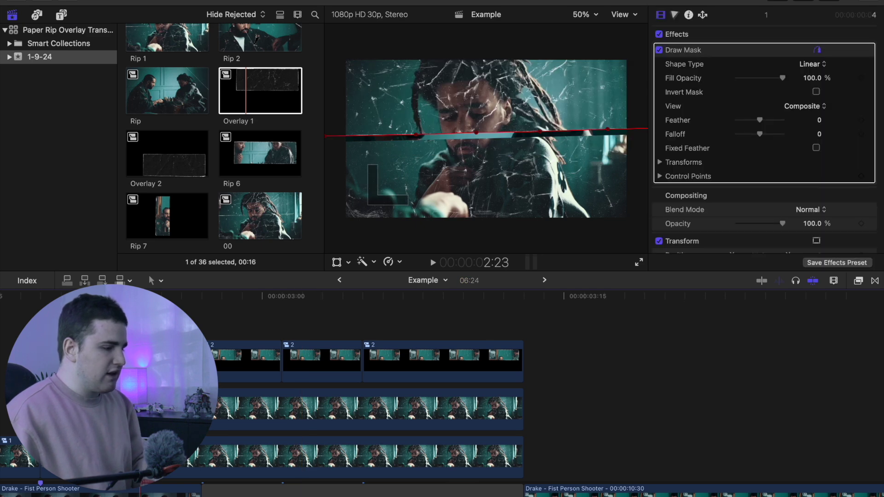
{"action": "left_click", "coordinate": [817, 49]}
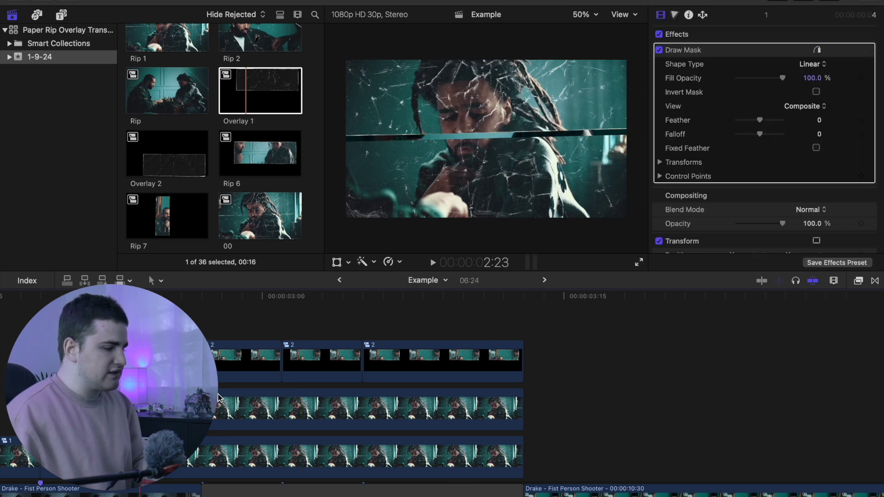
{"action": "key", "text": "space"}
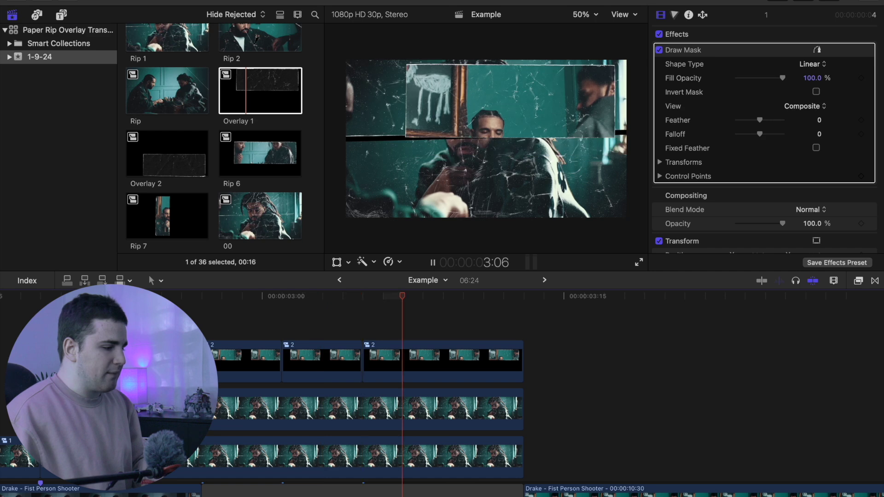
{"action": "key", "text": "Up"}
{"action": "key", "text": "Up"}
{"action": "key", "text": "Up"}
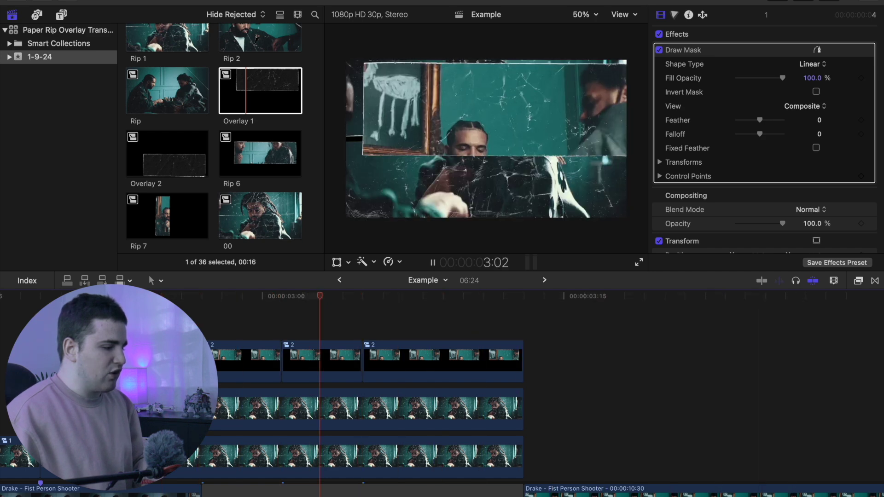
{"action": "key", "text": "Up"}
{"action": "key", "text": "Up"}
{"action": "key", "text": "Up"}
{"action": "key", "text": "space"}
- Place Overlay 2 from the event's clips above the third piece of compound clip 2, starting at 3:05
{"action": "left_click", "coordinate": [353, 332]}
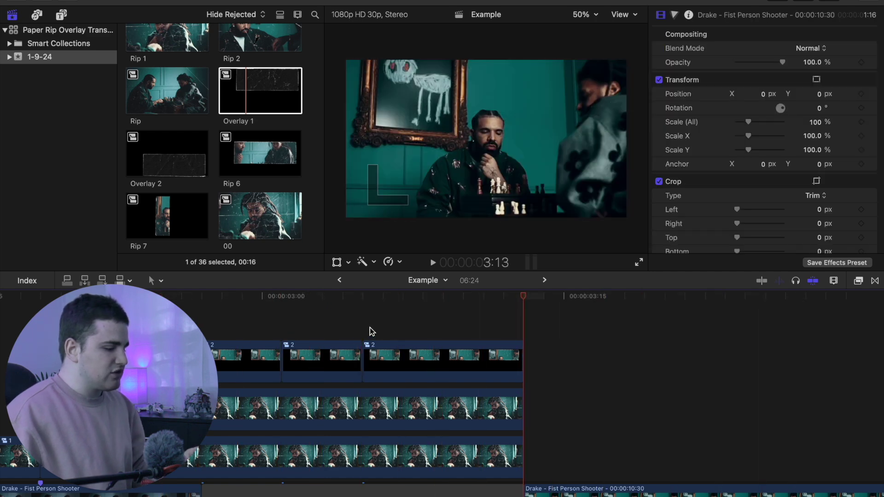
{"action": "key", "text": "Up"}
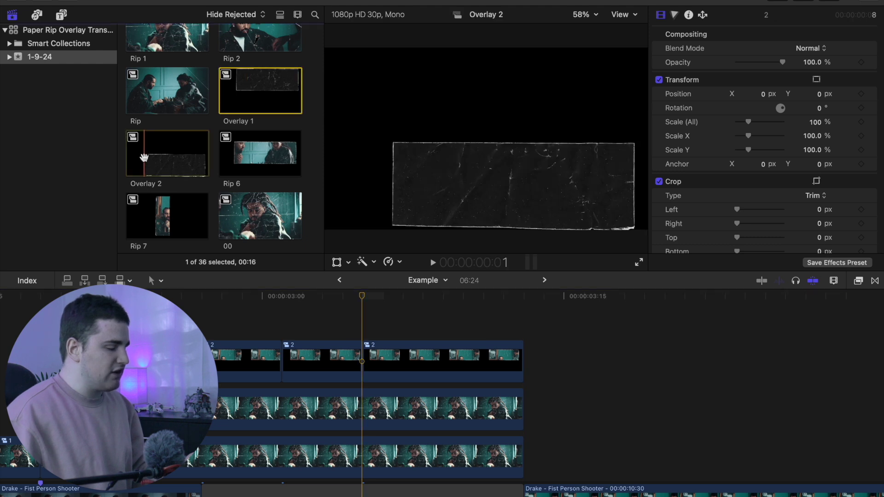
{"action": "left_click", "coordinate": [145, 158]}
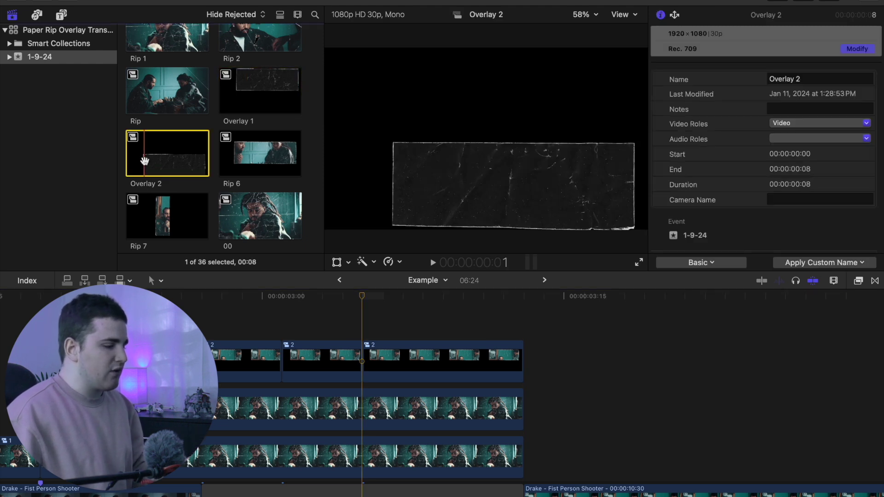
{"action": "left_click_drag", "start_coordinate": [240, 246], "coordinate": [370, 317]}
{"action": "scroll", "coordinate": [416, 339], "scroll_direction": "up", "scroll_amount": 2}
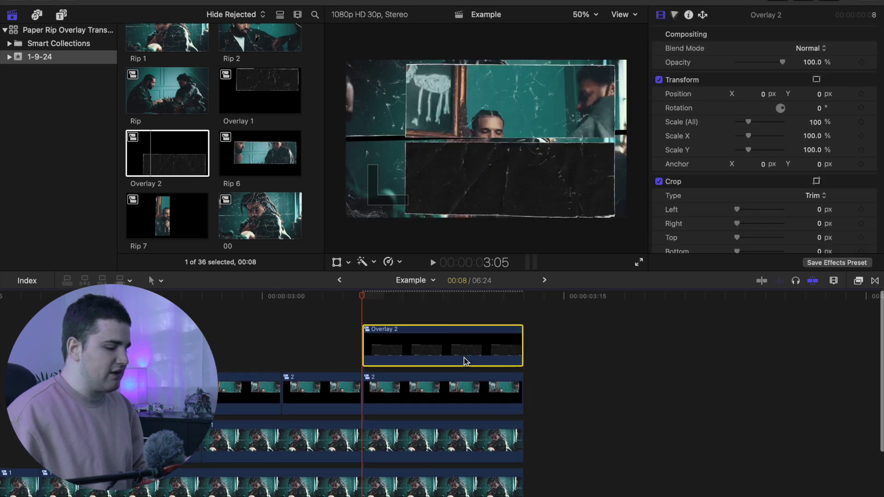
- Move the freeze frame from the main storyline directly beneath Overlay 2 and trim its end to match the overlay
{"action": "scroll", "coordinate": [479, 386], "scroll_direction": "down", "scroll_amount": 3}
{"action": "left_click_drag", "start_coordinate": [559, 493], "coordinate": [429, 325]}
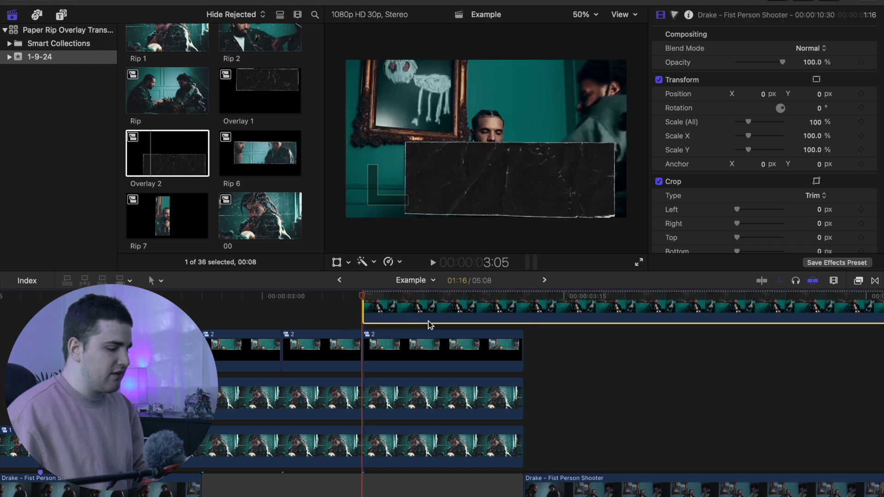
{"action": "left_click", "coordinate": [430, 317]}
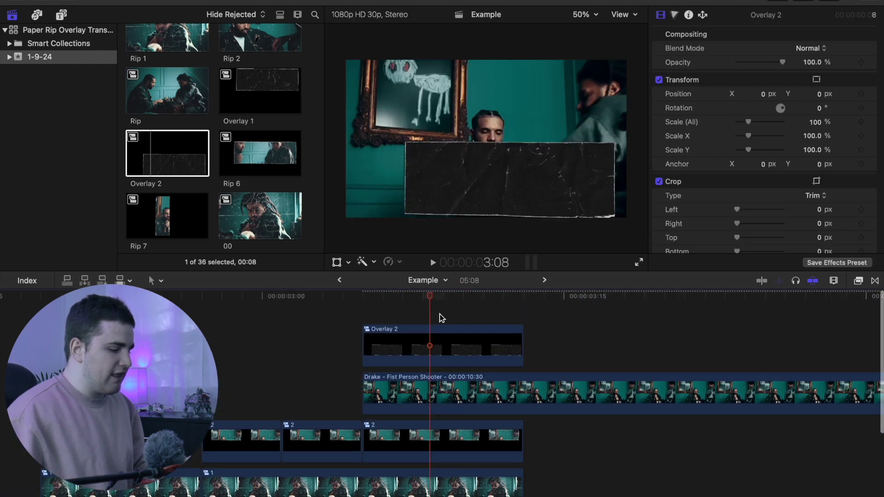
{"action": "left_click", "coordinate": [523, 313]}
{"action": "left_click", "coordinate": [529, 389]}
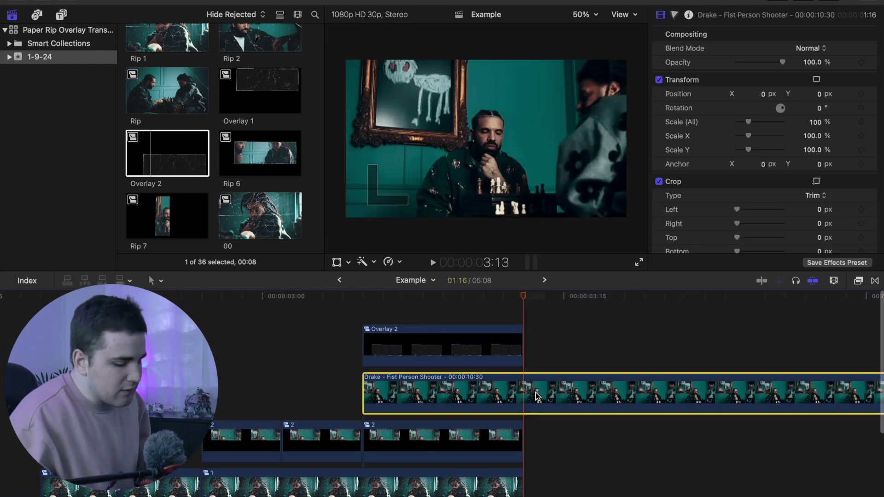
{"action": "key", "text": "alt+bracketright"}
- Set the blend mode of Overlay 2 to Stencil Alpha
{"action": "left_click", "coordinate": [444, 316]}
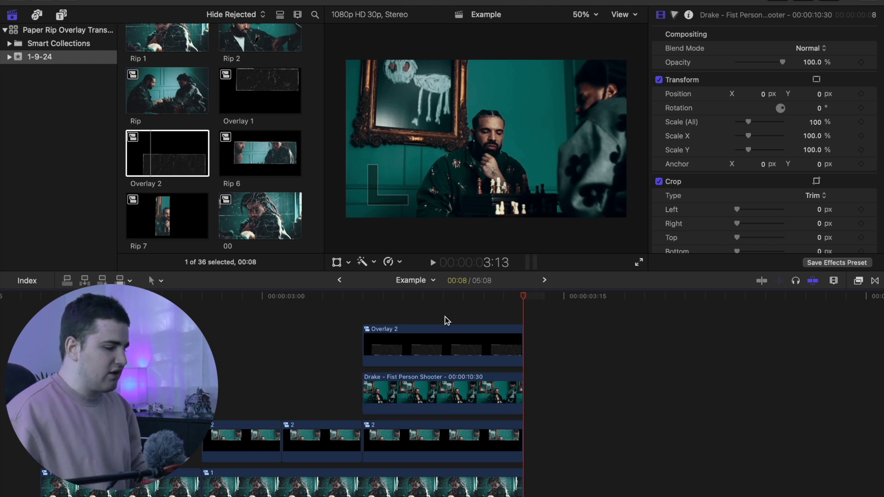
{"action": "left_click", "coordinate": [450, 389]}
{"action": "left_click", "coordinate": [442, 344]}
{"action": "left_click", "coordinate": [816, 48]}
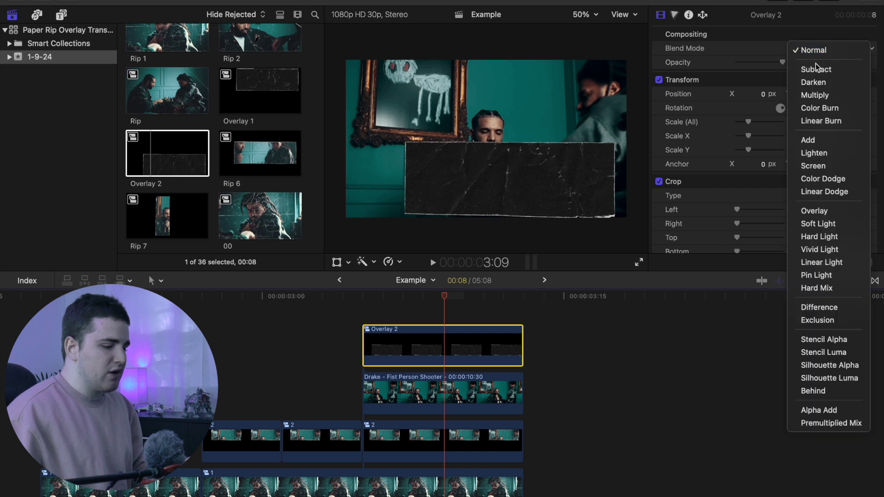
{"action": "left_click", "coordinate": [821, 340]}
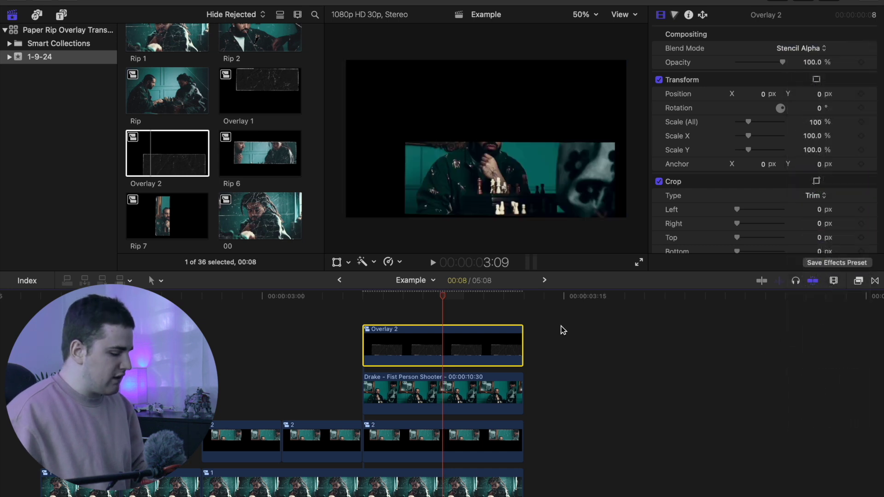
- Duplicate Overlay 2 directly above itself and set the copy's blend mode to Screen
{"action": "left_click_drag", "start_coordinate": [451, 335], "coordinate": [457, 333]}
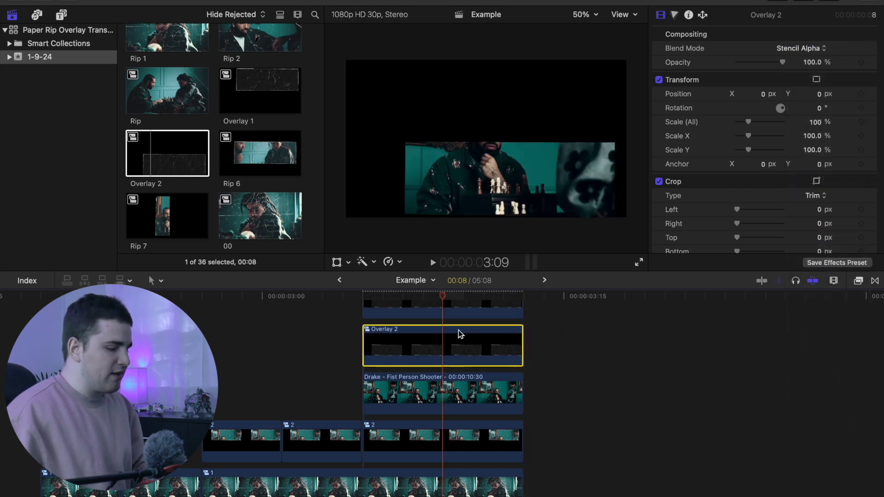
{"action": "left_click", "coordinate": [455, 338]}
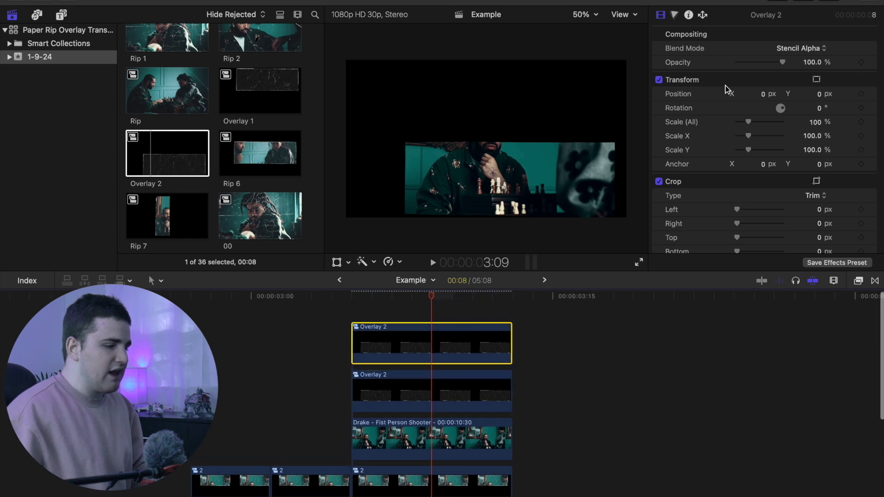
{"action": "left_click", "coordinate": [805, 50]}
{"action": "left_click", "coordinate": [793, 109]}
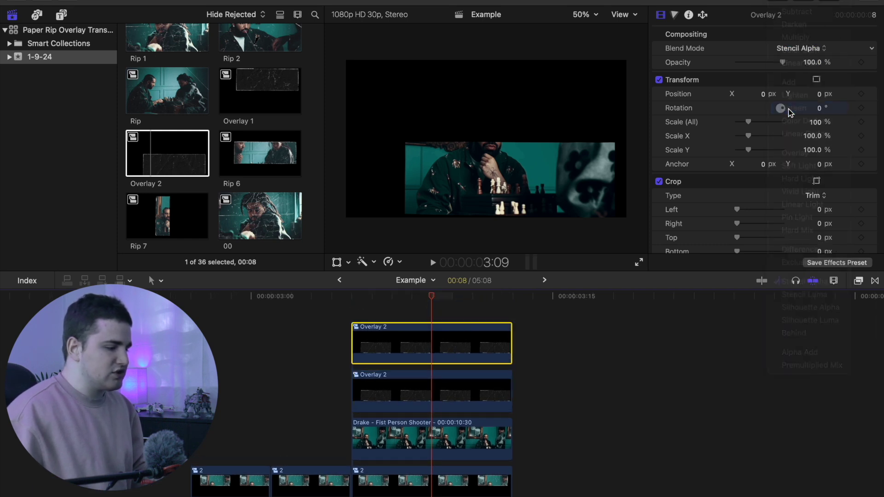
- Combine both Overlay 2 clips and the freeze frame beneath them into a compound clip named 3
{"action": "left_click_drag", "start_coordinate": [316, 344], "coordinate": [404, 427]}
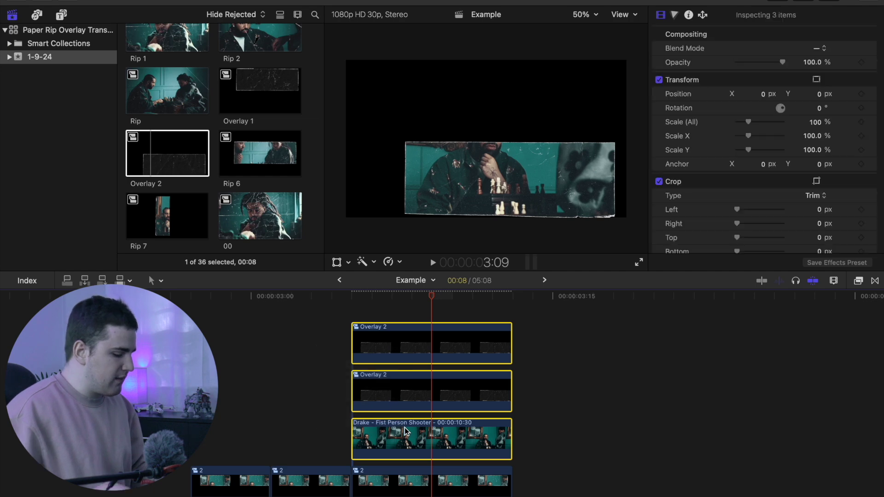
{"action": "key", "text": "alt+g"}
{"action": "type", "text": "3"}
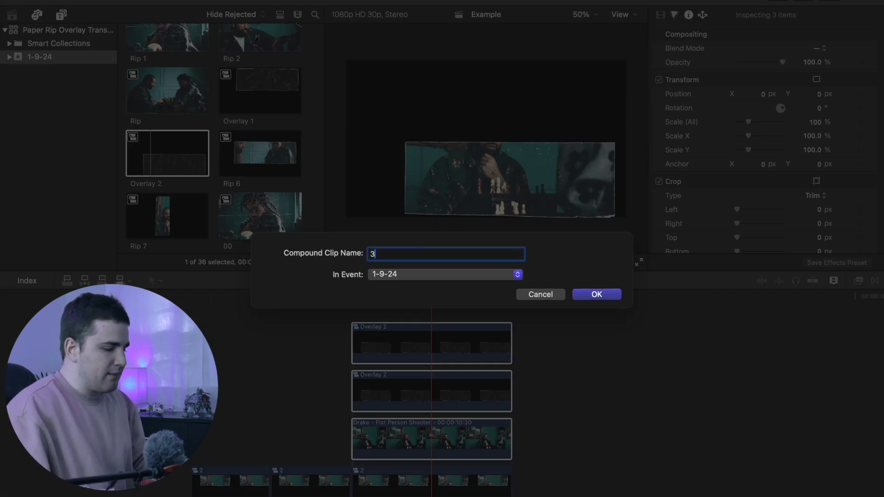
{"action": "key", "text": "Return"}
- Split compound clip 3 at 3:09, four frames after its start
{"action": "scroll", "coordinate": [404, 426], "scroll_direction": "down", "scroll_amount": 5}
{"action": "scroll", "coordinate": [404, 427], "scroll_direction": "right", "scroll_amount": 2}
{"action": "scroll", "coordinate": [395, 342], "scroll_direction": "up", "scroll_amount": 2}
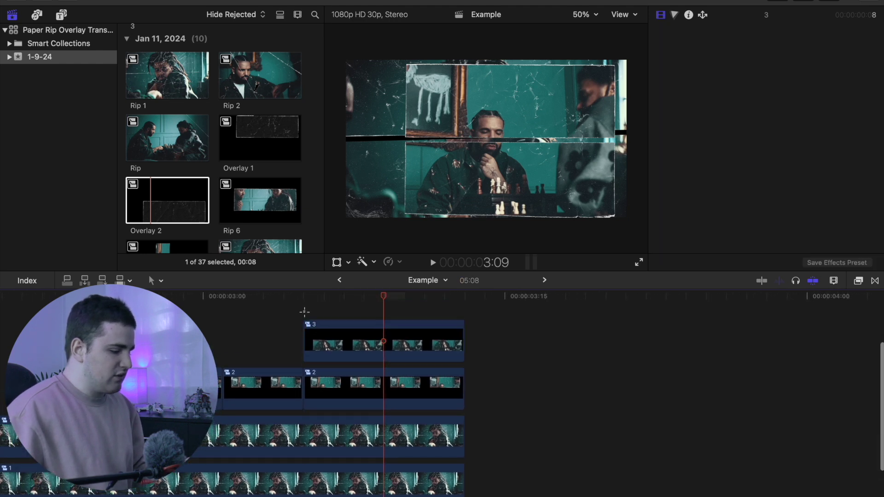
{"action": "left_click", "coordinate": [303, 310]}
{"action": "key", "text": "Right"}
{"action": "key", "text": "Right"}
{"action": "key", "text": "Right"}
{"action": "key", "text": "Right"}
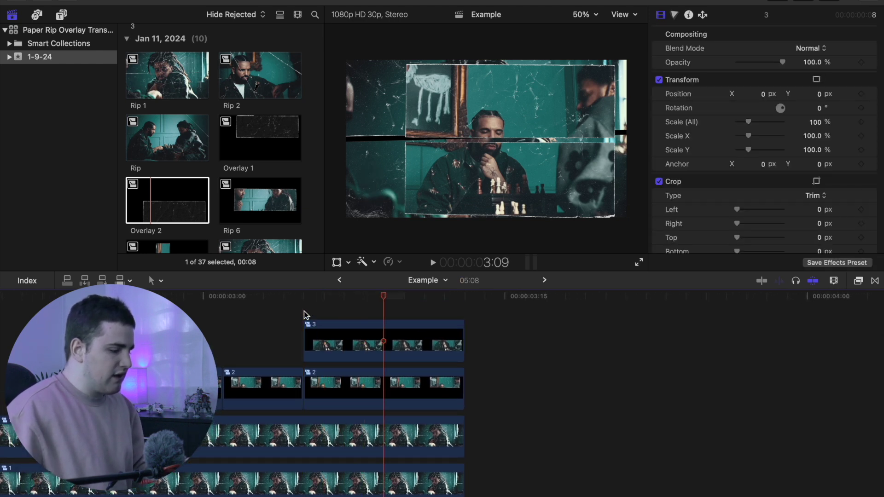
{"action": "left_click", "coordinate": [377, 342]}
{"action": "key", "text": "super+b"}
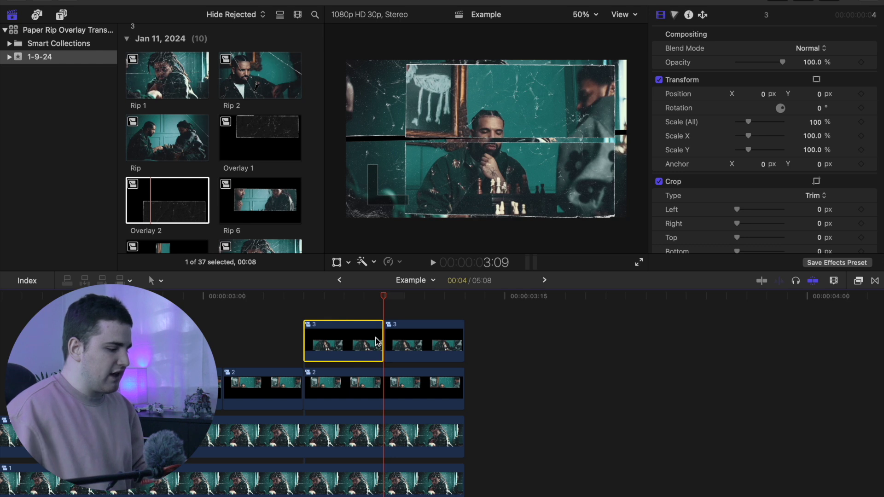
- Adjust the scale of the first piece of compound clip 3
{"action": "left_click", "coordinate": [351, 313]}
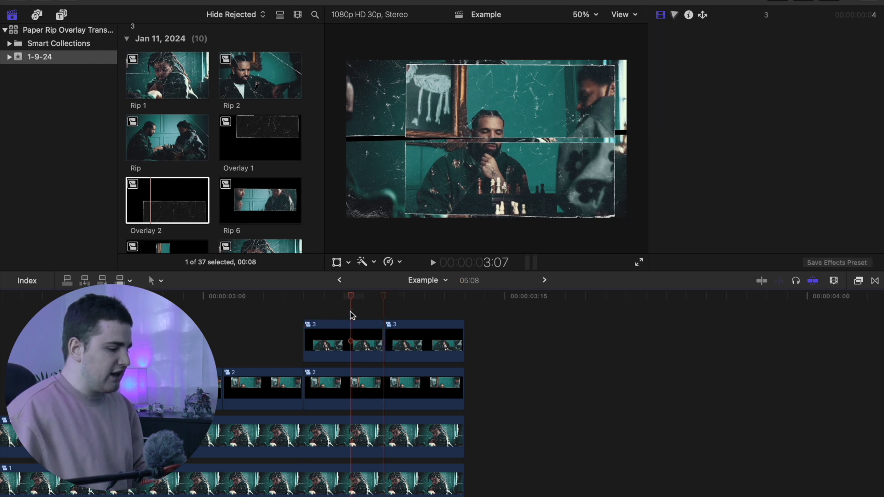
{"action": "left_click", "coordinate": [348, 342]}
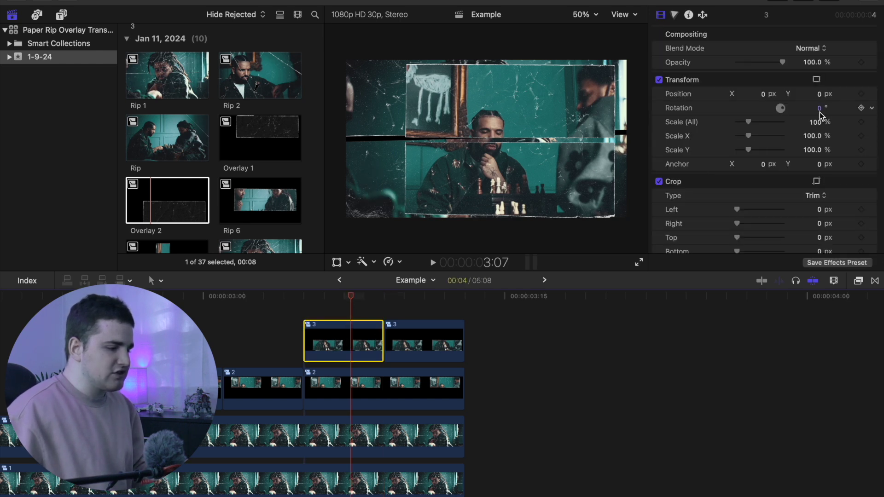
{"action": "mouse_move", "coordinate": [814, 120]}
{"action": "left_mouse_down"}
{"action": "mouse_move", "coordinate": [814, 109]}
{"action": "mouse_move", "coordinate": [814, 124]}
{"action": "left_mouse_up"}
- Scale the second piece of compound clip 3 to 139% and set its Y position to -47.6 px
{"action": "left_click", "coordinate": [424, 325]}
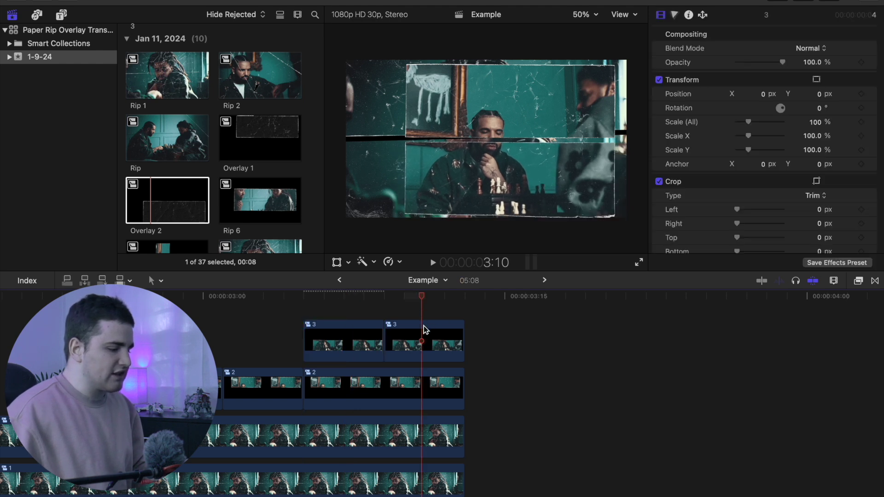
{"action": "left_click_drag", "start_coordinate": [819, 123], "coordinate": [821, 101]}
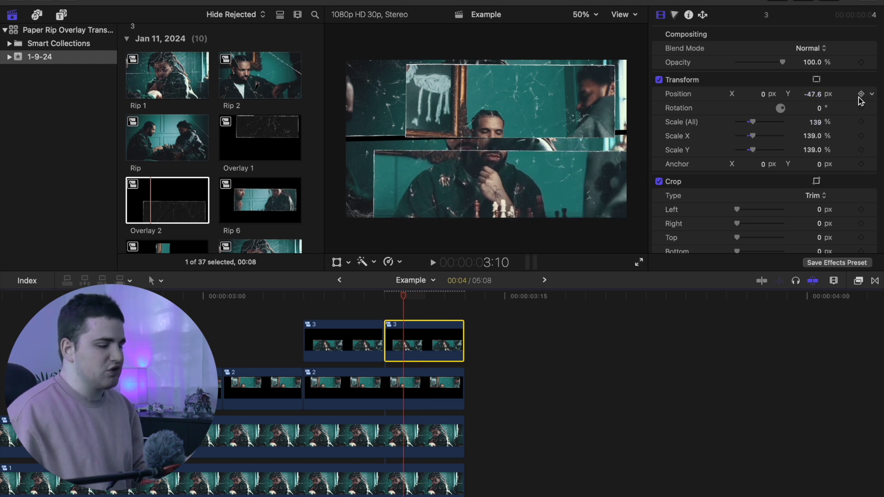
- Play back the full paper rip transition from the first clip through to the next clip
{"action": "scroll", "coordinate": [323, 362], "scroll_direction": "down", "scroll_amount": 2}
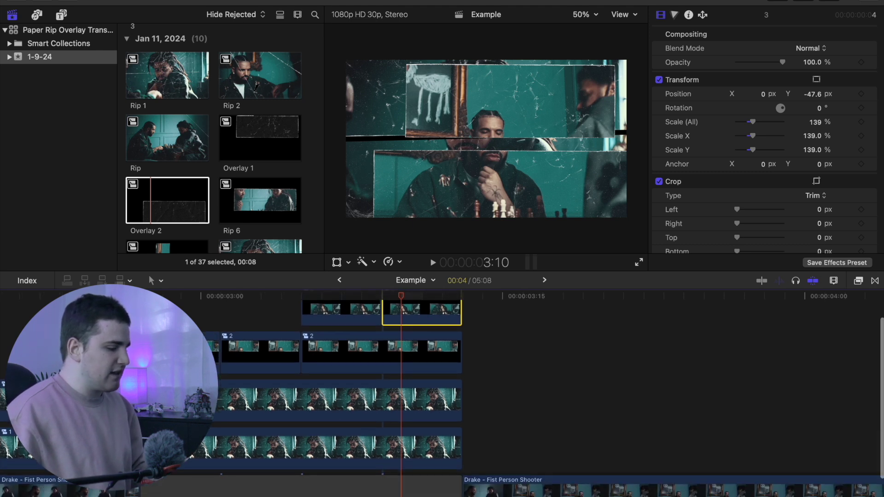
{"action": "left_click", "coordinate": [139, 317]}
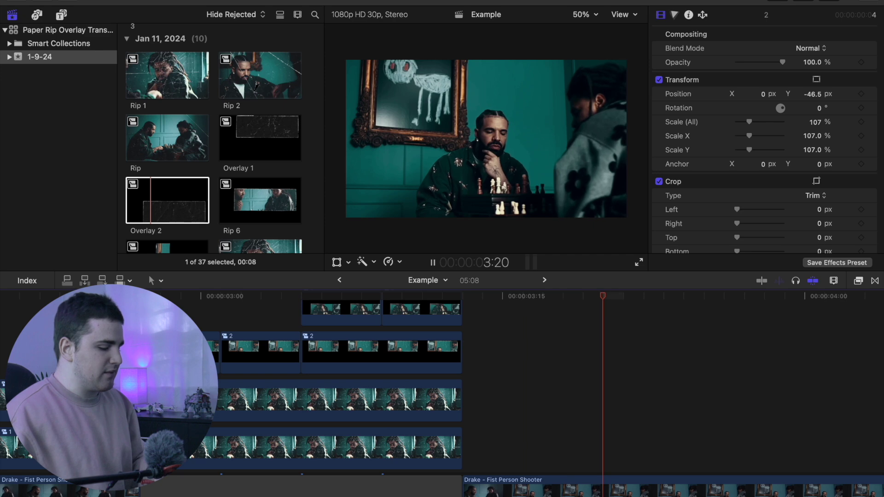
{"action": "key", "text": "space"}
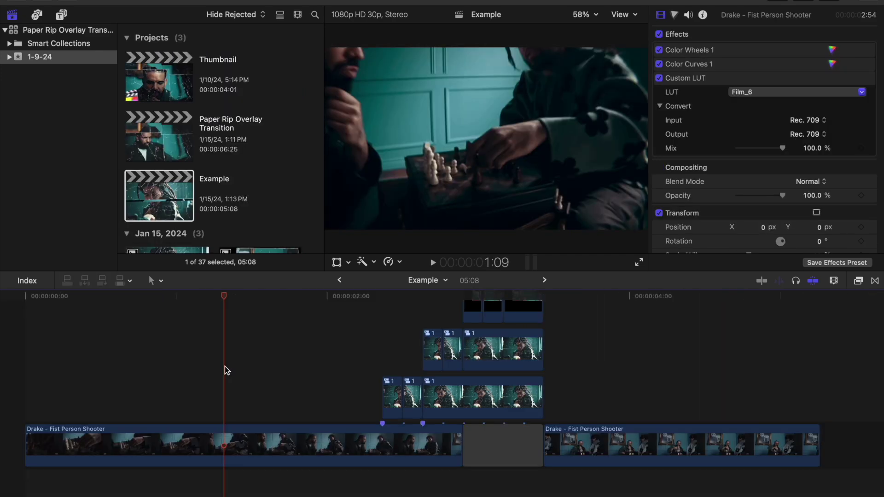
{"action": "key", "text": "space"}
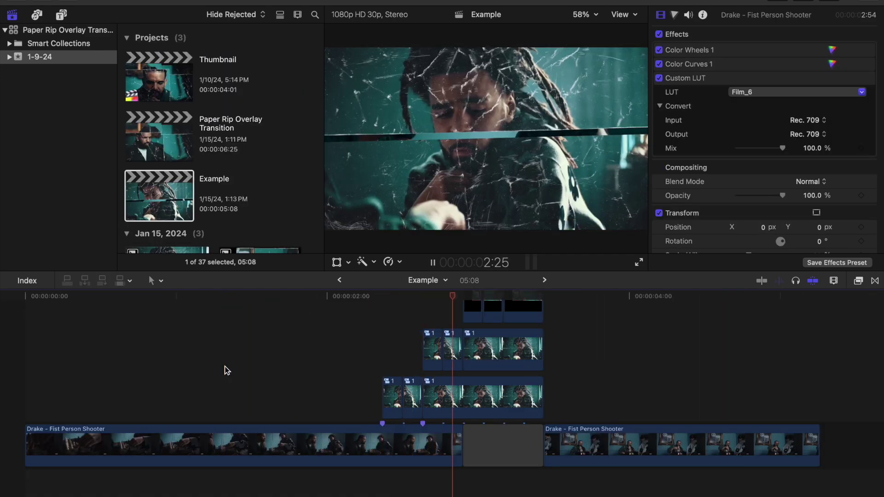
{"action": "left_click", "coordinate": [300, 354]}
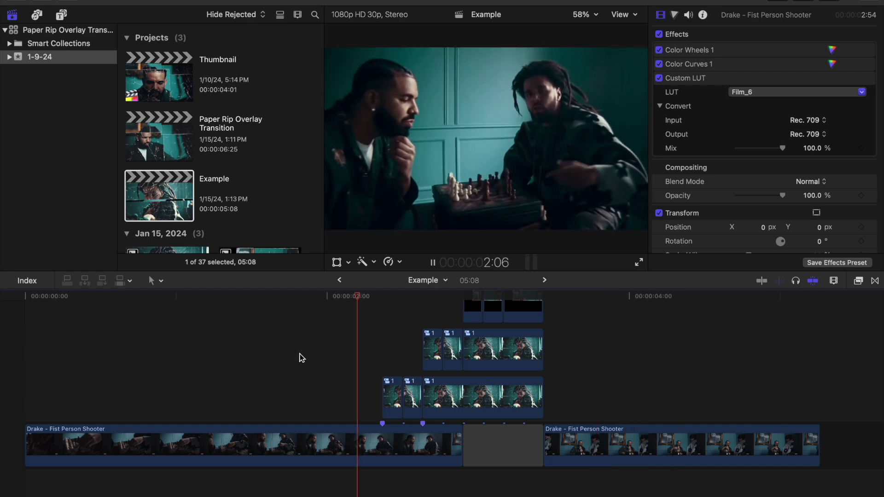